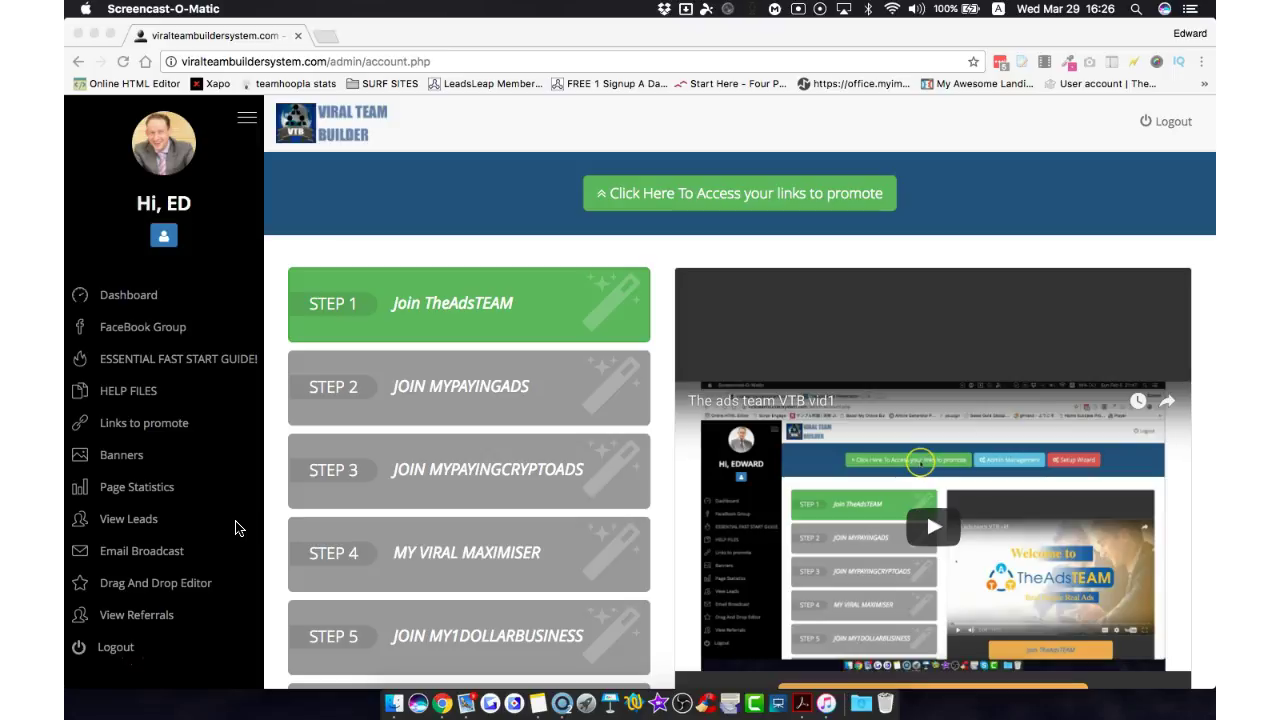
- Open the links to promote and browse the published capture pages
{"action": "left_click", "coordinate": [136, 432]}
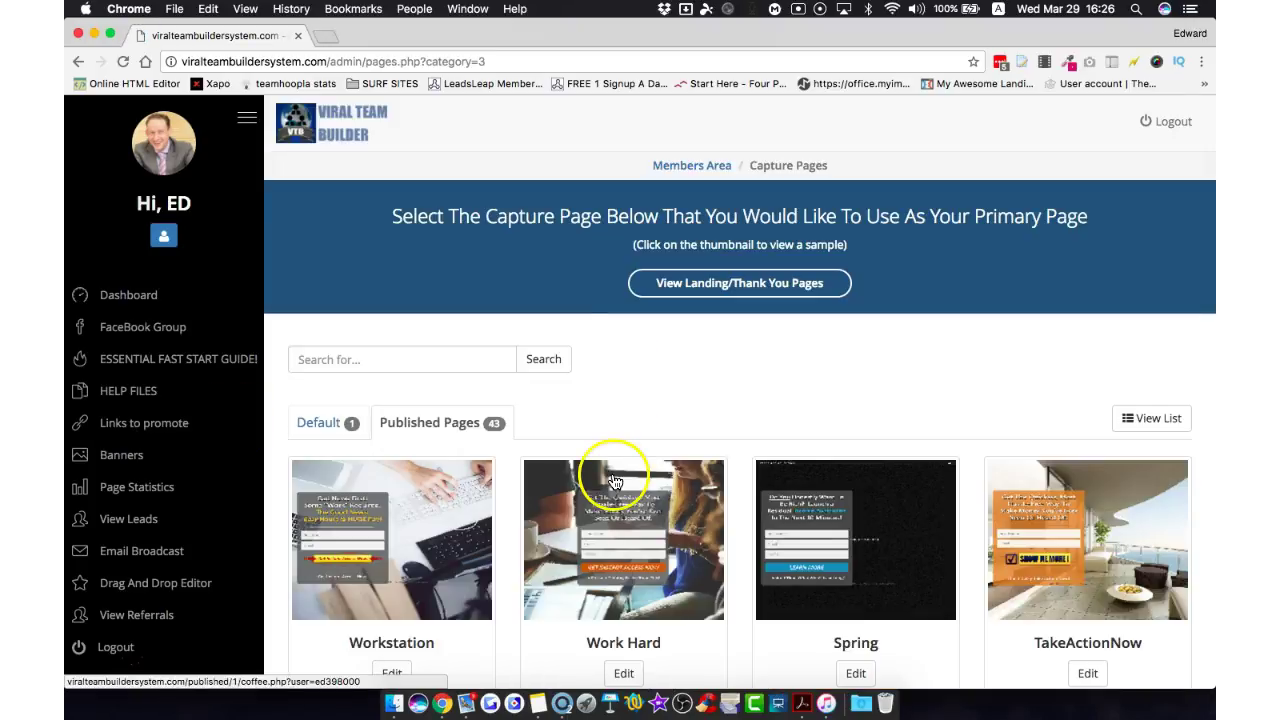
{"action": "scroll", "coordinate": [615, 482], "scroll_direction": "down", "scroll_amount": 15}
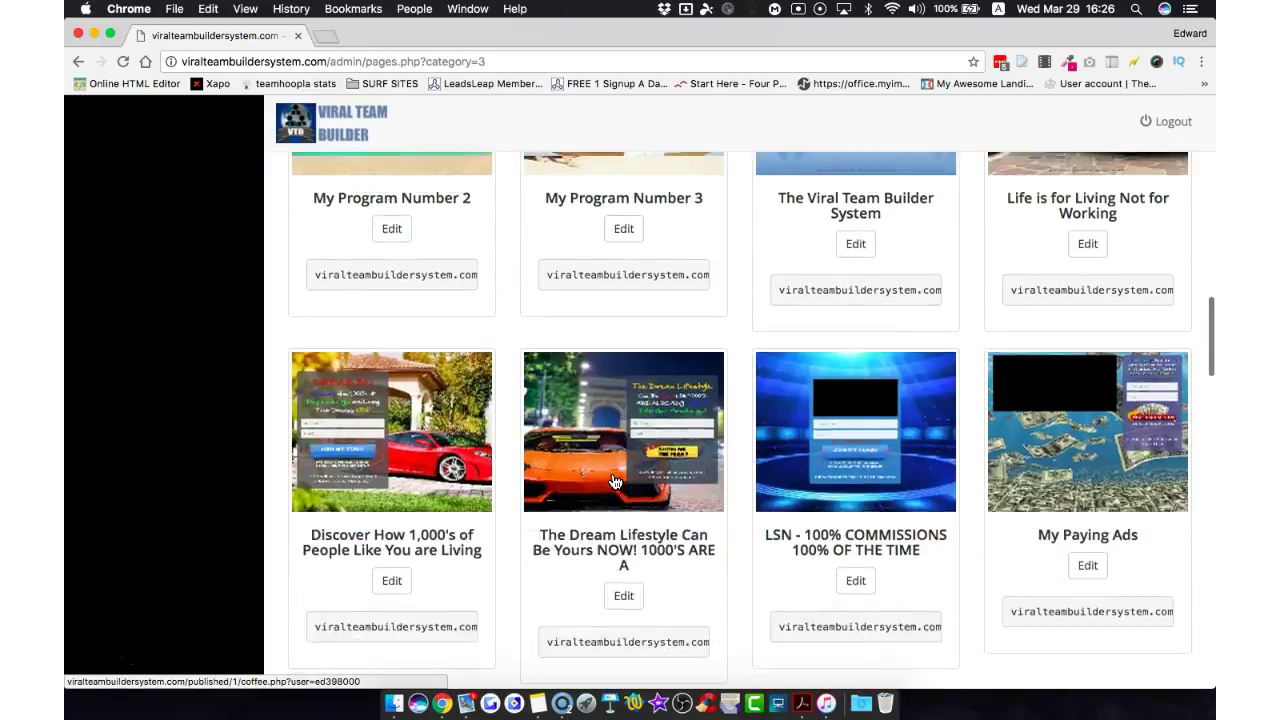
{"action": "scroll", "coordinate": [615, 482], "scroll_direction": "up", "scroll_amount": 15}
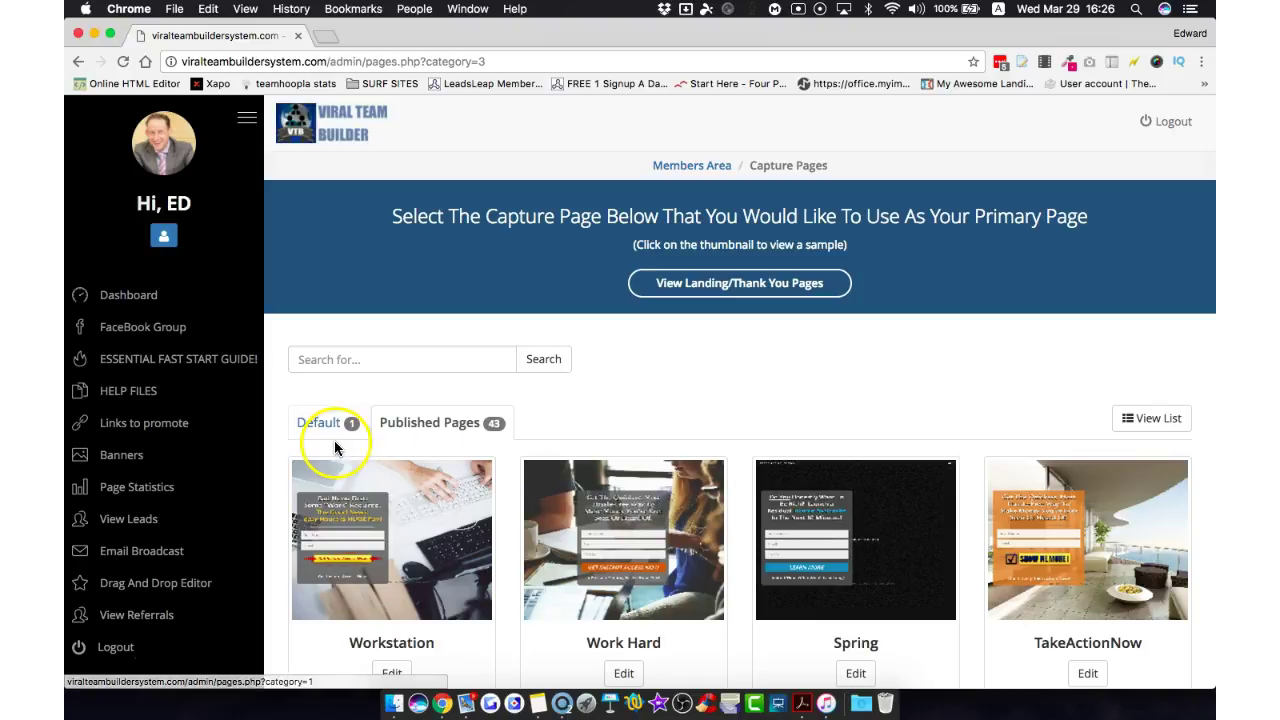
- Open the page statistics in a separate browser tab and set the range to Tracking
{"action": "left_click", "coordinate": [121, 494], "text": "super"}
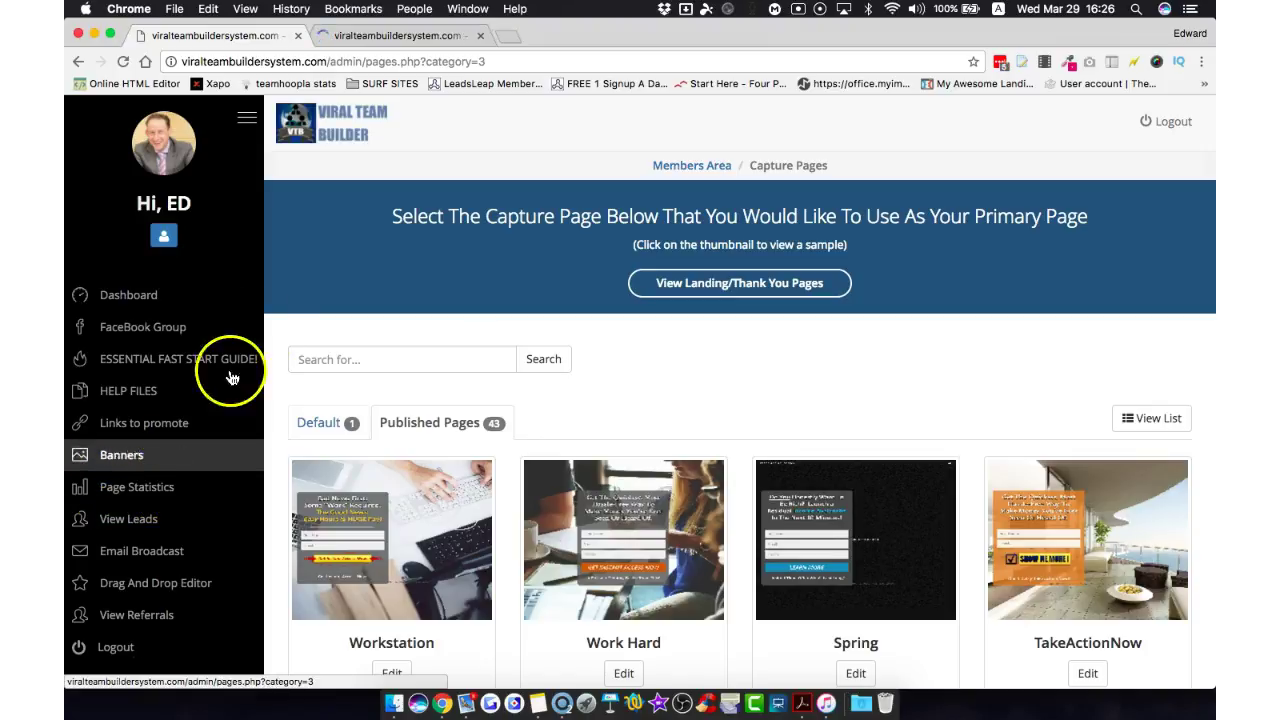
{"action": "left_click", "coordinate": [383, 37]}
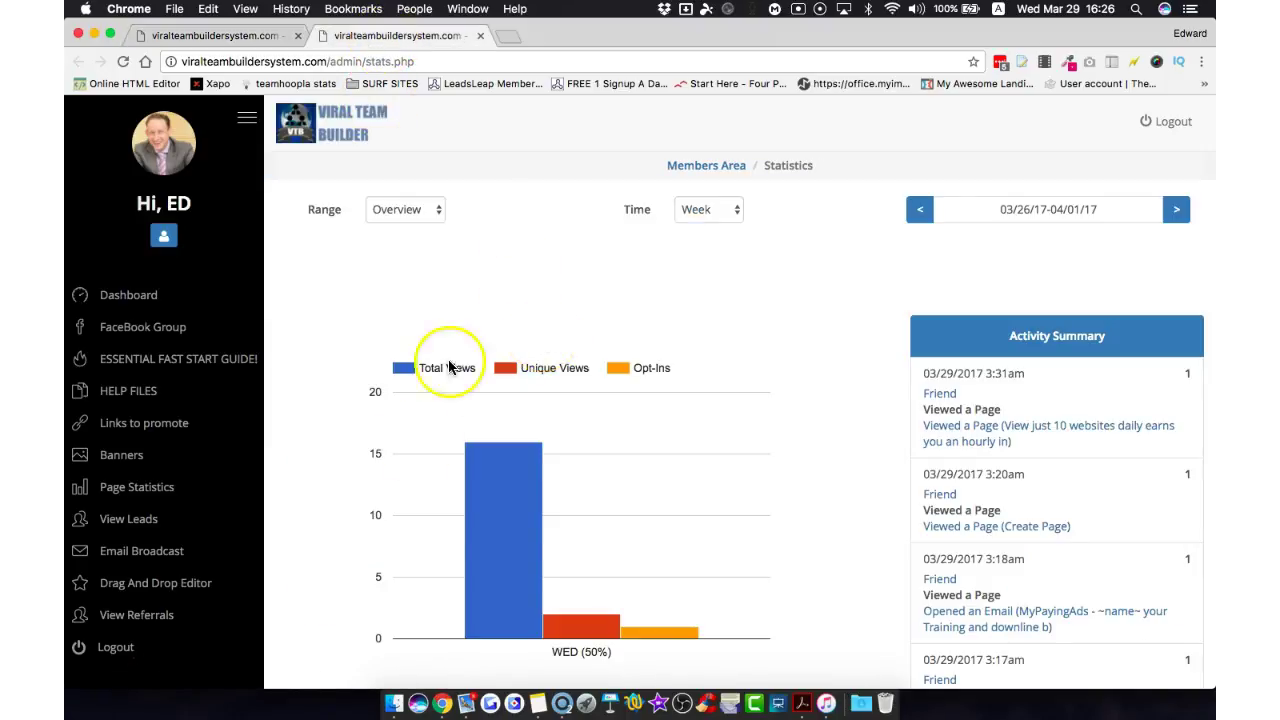
{"action": "left_click", "coordinate": [400, 210]}
{"action": "left_click", "coordinate": [396, 241]}
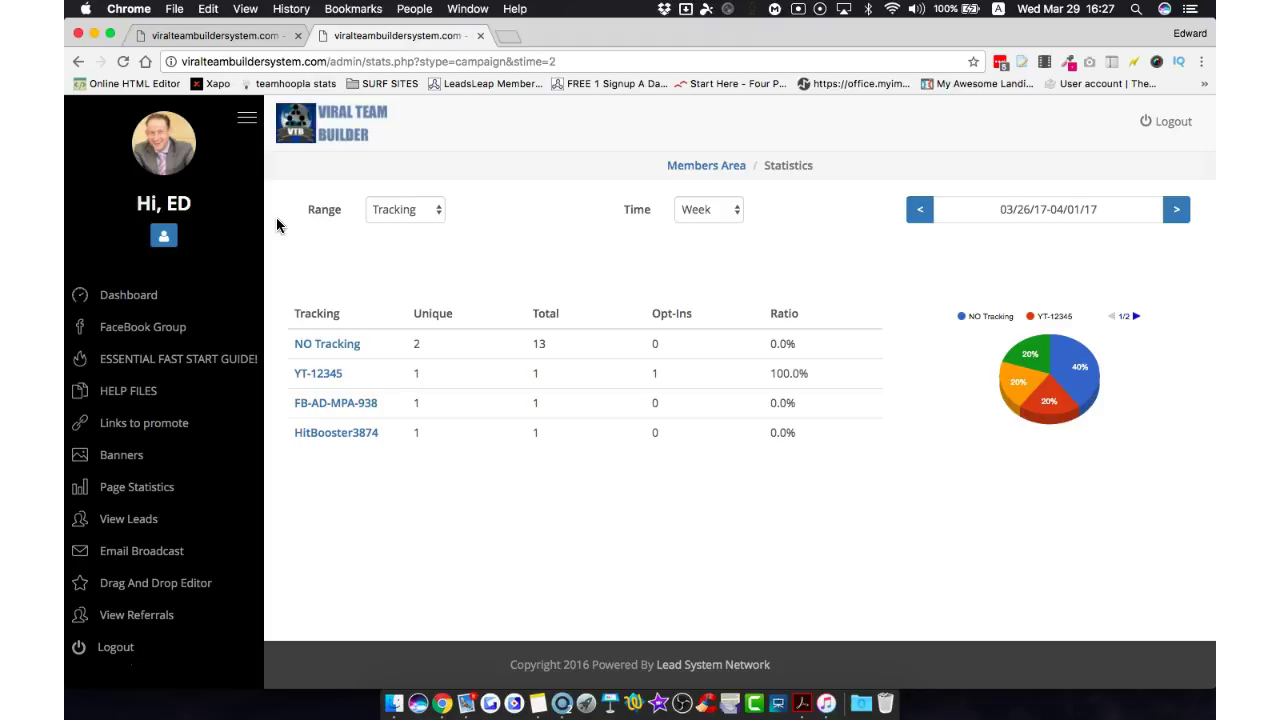
- Return to the capture pages, open the "View just 10 websites daily earns you an hourly in" sample and pause its video
{"action": "key", "text": "ctrl+shift+Tab"}
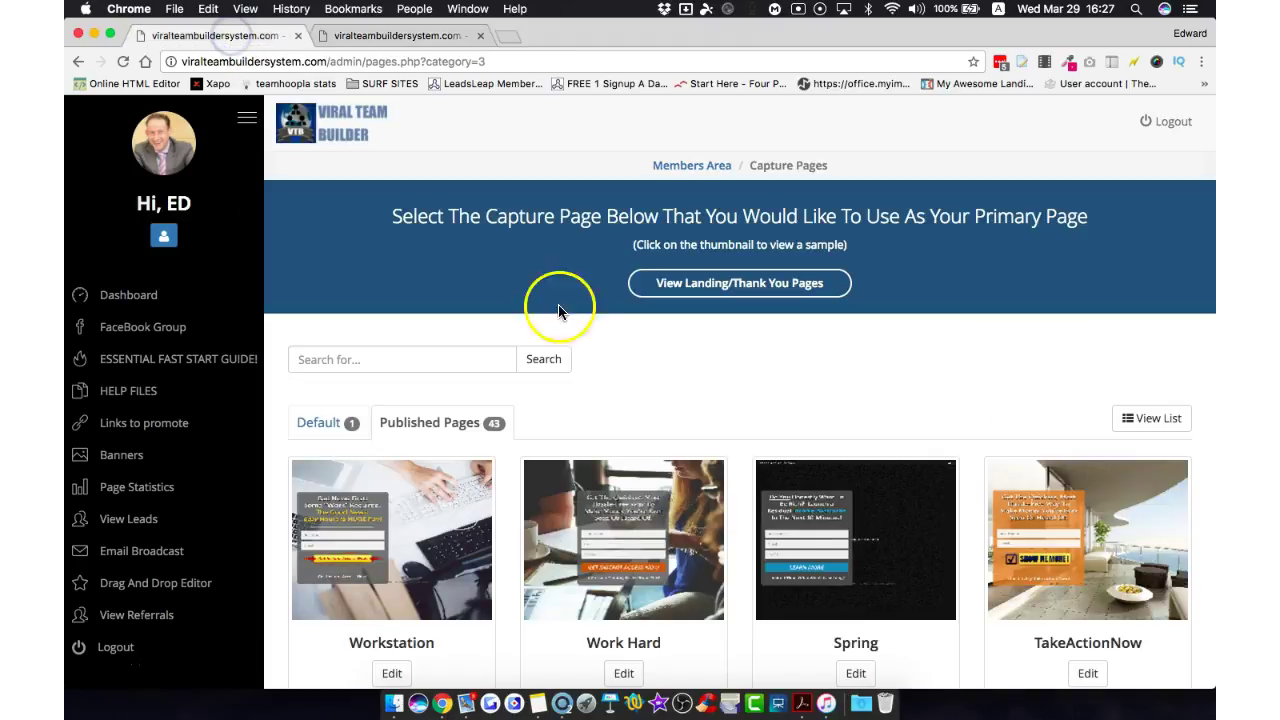
{"action": "scroll", "coordinate": [686, 406], "scroll_direction": "down", "scroll_amount": 15}
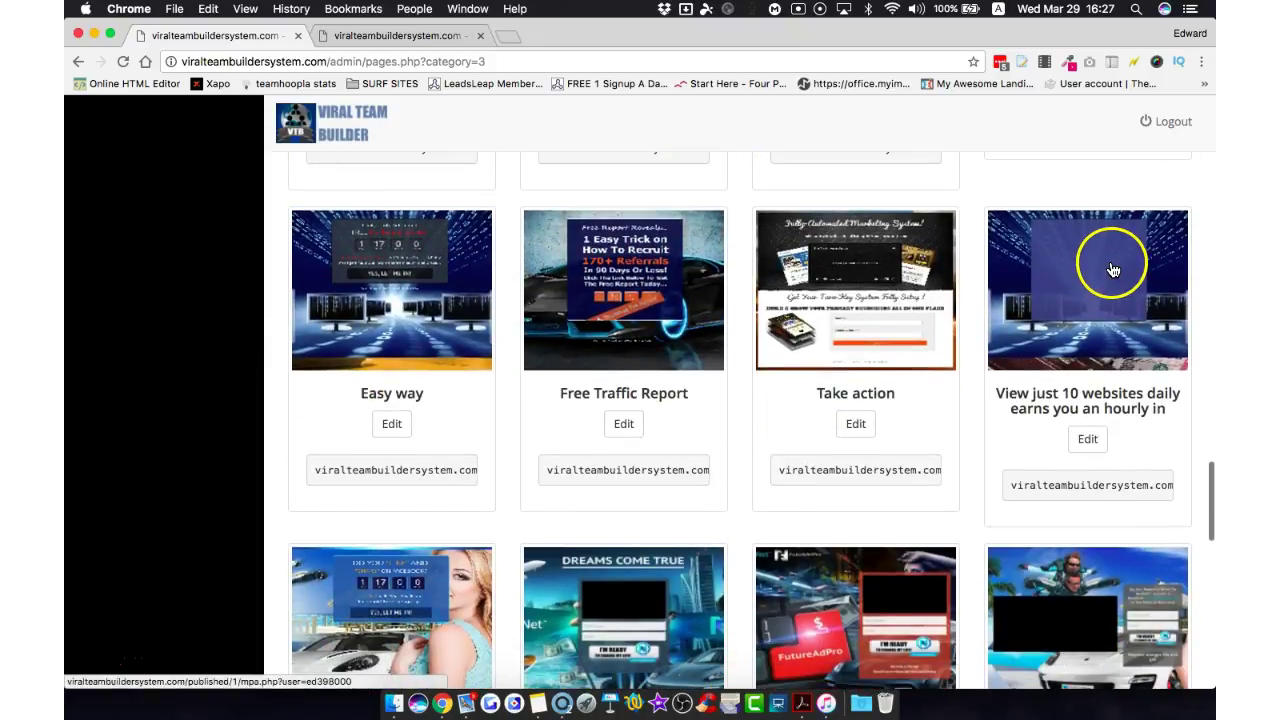
{"action": "left_click", "coordinate": [1109, 263]}
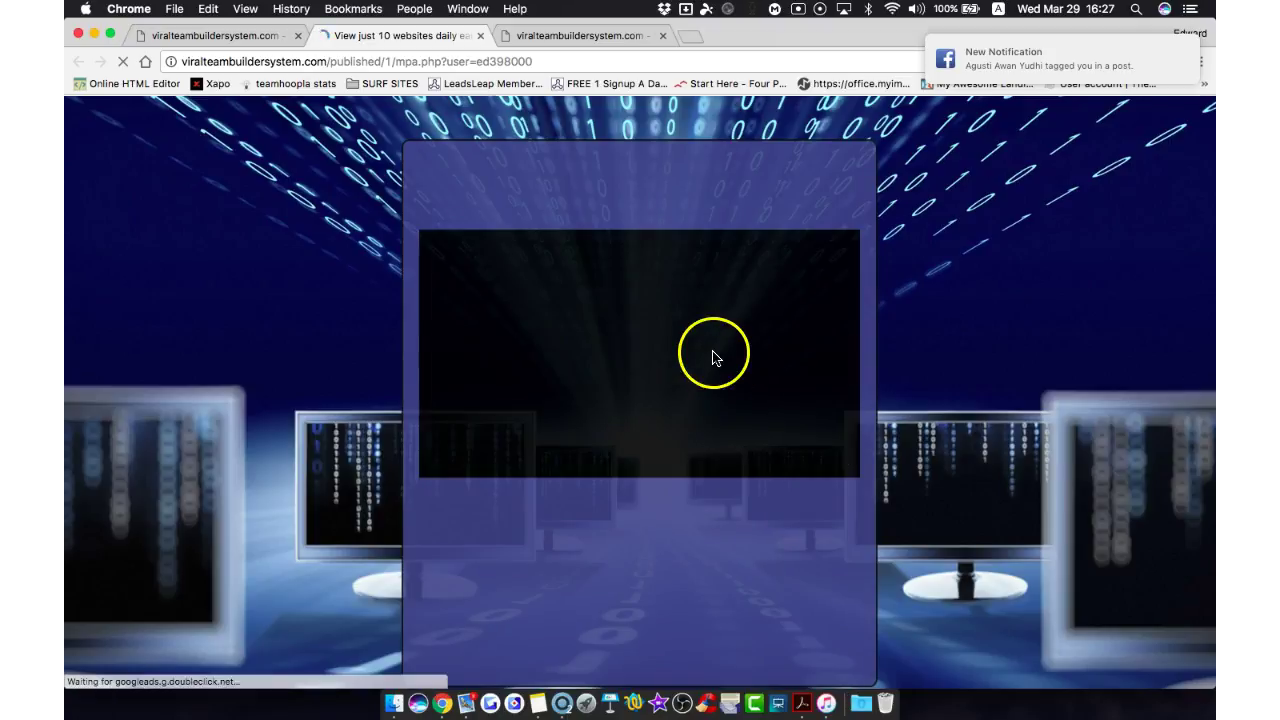
{"action": "left_click", "coordinate": [714, 358]}
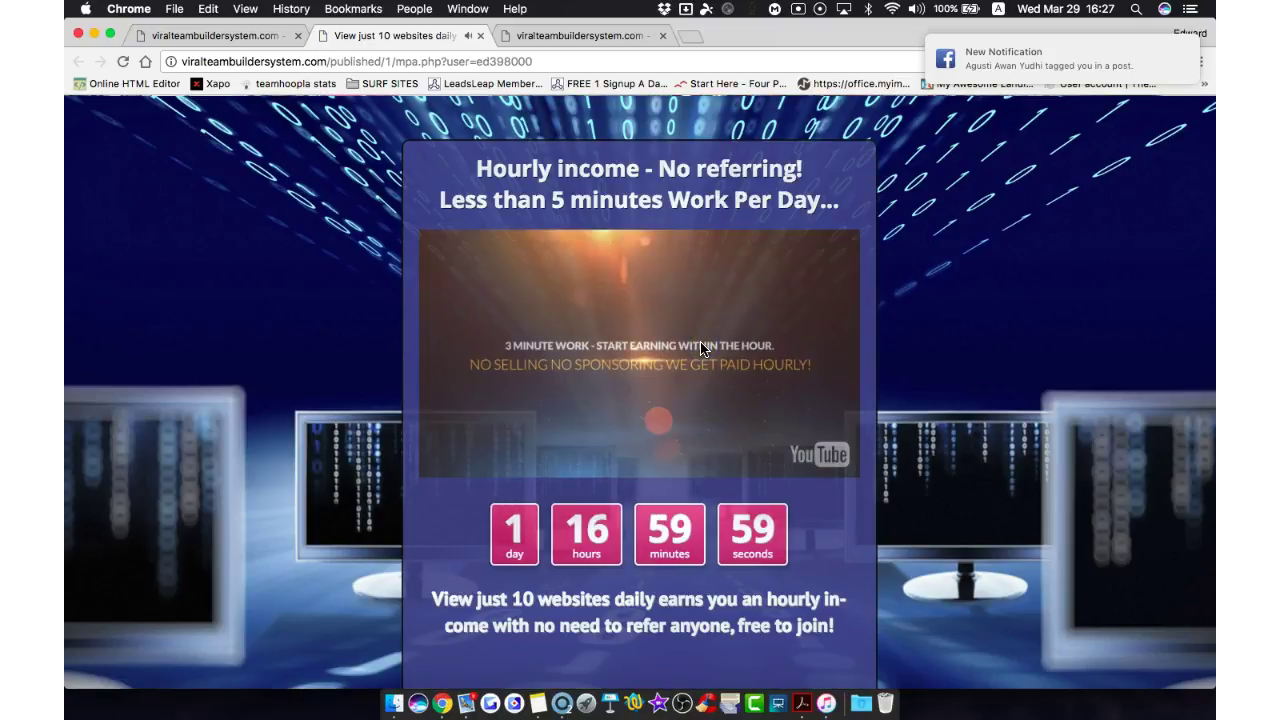
- Examine the capture page's web address and the user ID within it
{"action": "left_click_drag", "start_coordinate": [182, 58], "coordinate": [535, 72]}
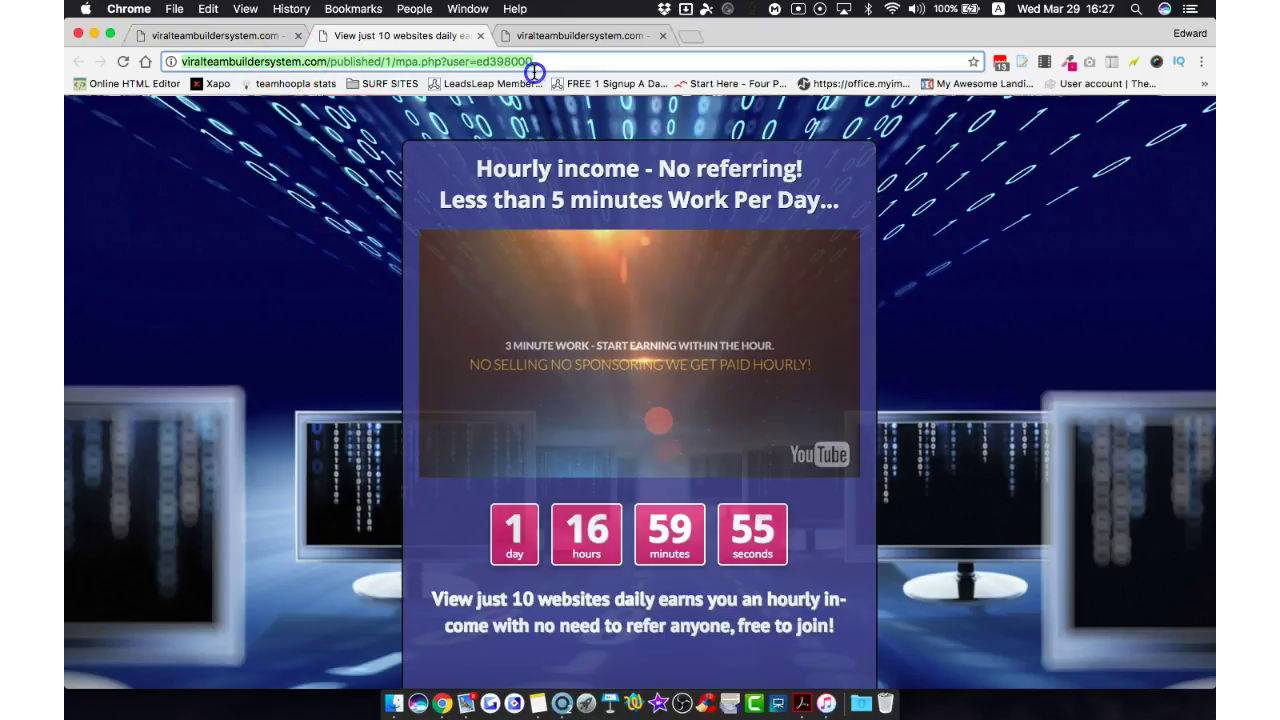
{"action": "left_click", "coordinate": [474, 61]}
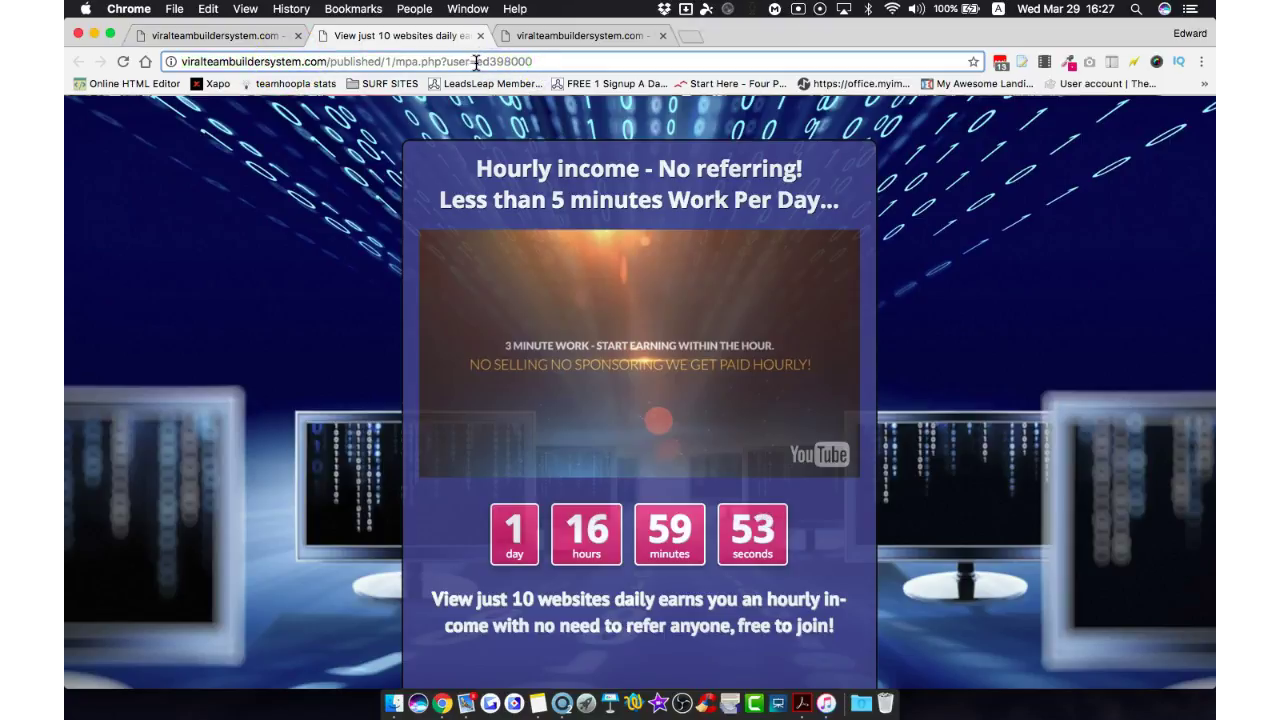
{"action": "double_click", "coordinate": [512, 61]}
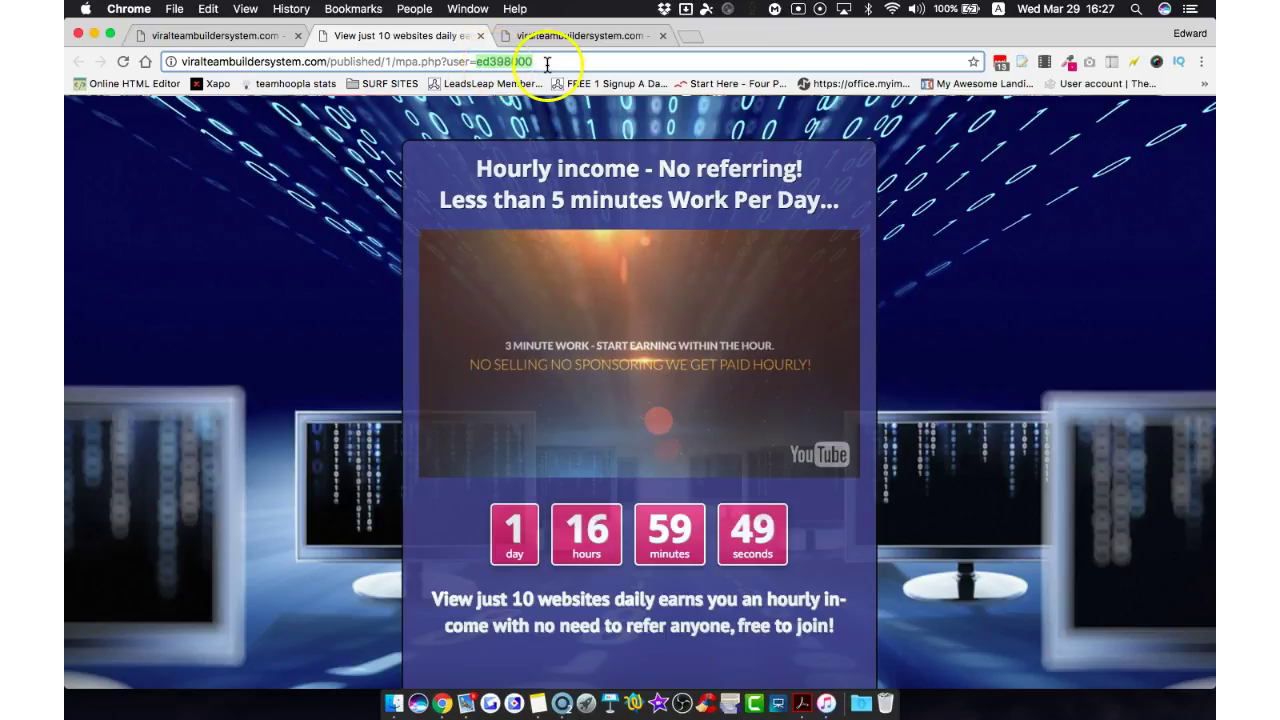
- Append "&campaign=" to the end of the capture page's web address
{"action": "left_click", "coordinate": [545, 62]}
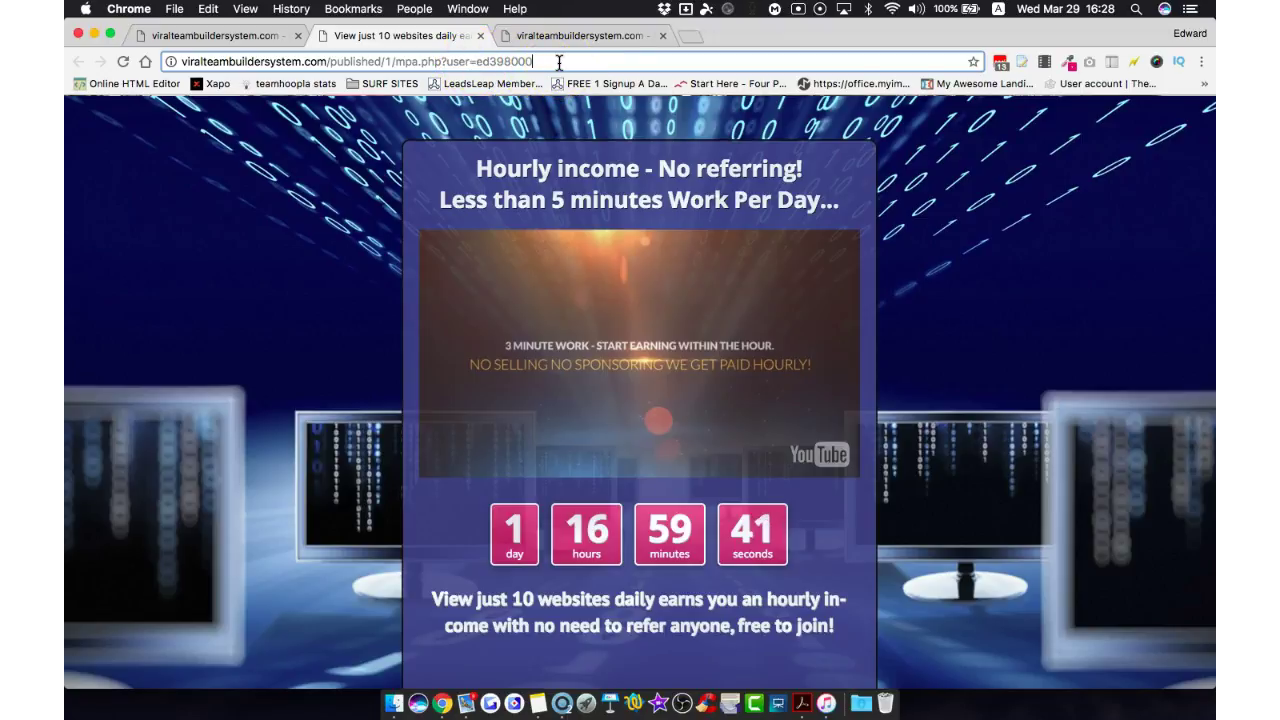
{"action": "type", "text": "&"}
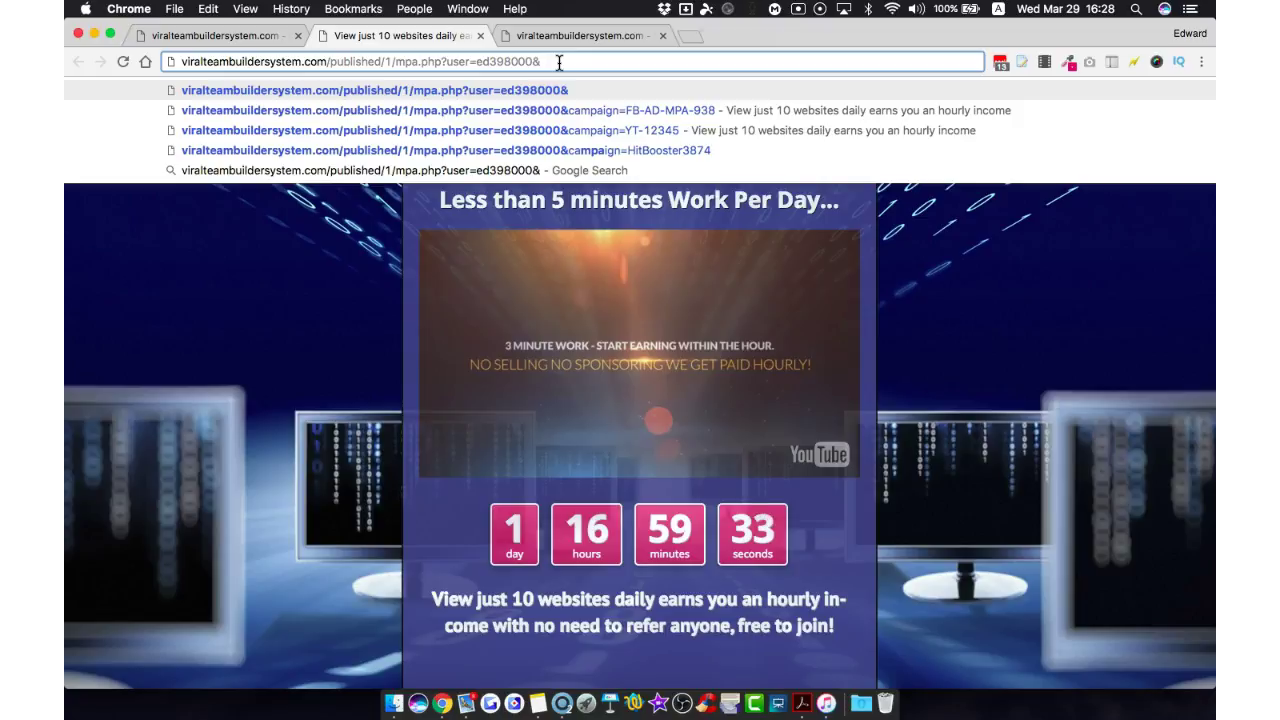
{"action": "key", "text": "Down"}
{"action": "key", "text": "BackSpace"}
{"action": "key", "text": "BackSpace"}
{"action": "key", "text": "BackSpace"}
{"action": "key", "text": "BackSpace"}
{"action": "key", "text": "BackSpace"}
{"action": "key", "text": "BackSpace"}
{"action": "key", "text": "BackSpace"}
{"action": "key", "text": "BackSpace"}
{"action": "key", "text": "BackSpace"}
{"action": "key", "text": "BackSpace"}
{"action": "key", "text": "BackSpace"}
{"action": "key", "text": "BackSpace"}
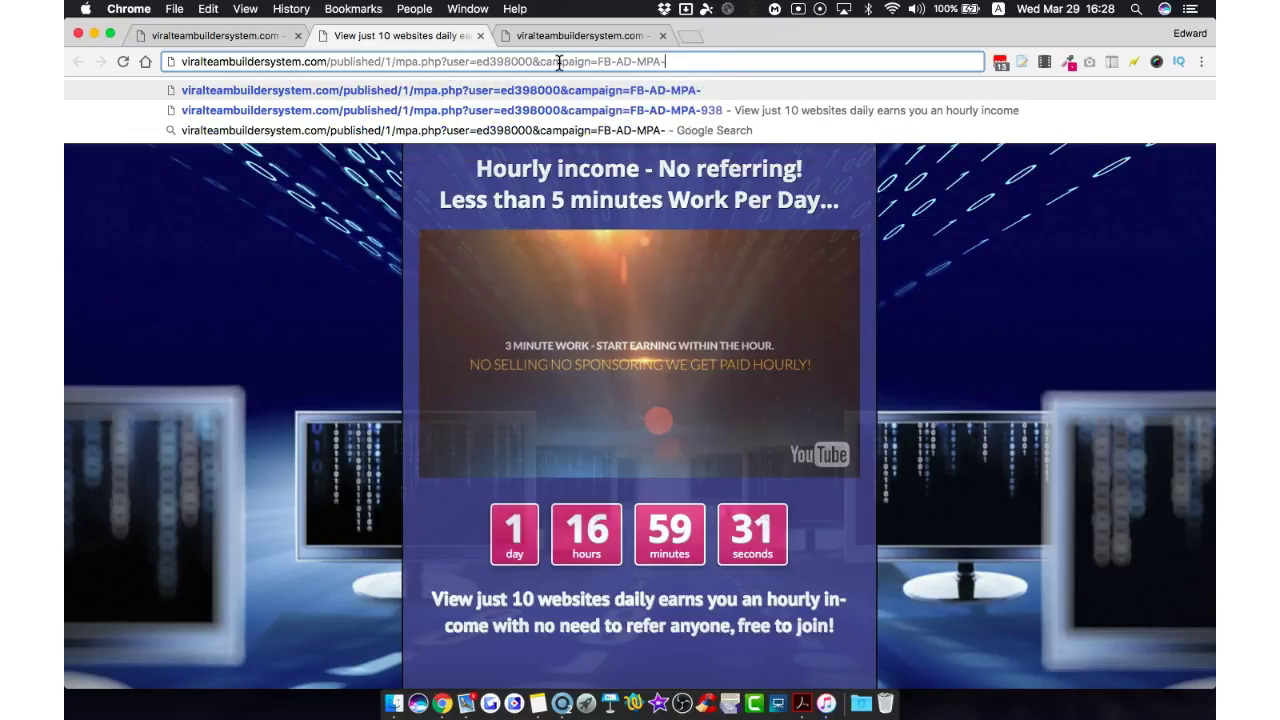
{"action": "key", "text": "BackSpace"}
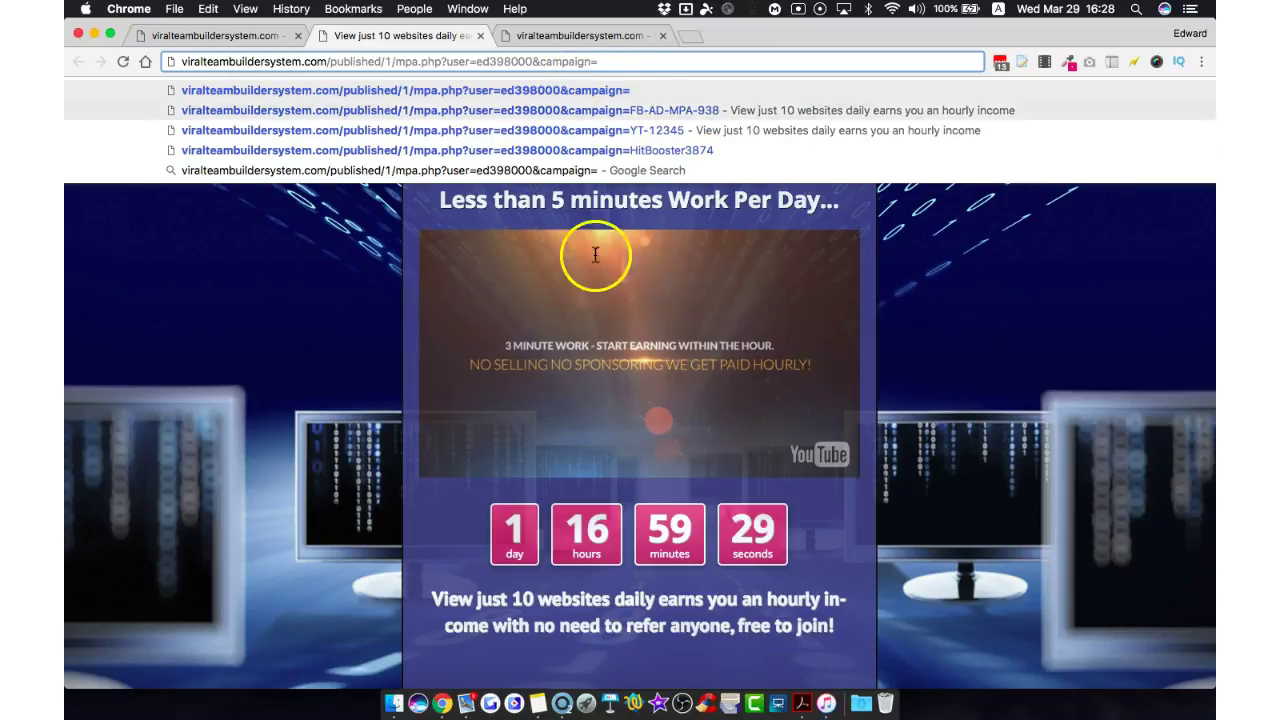
{"action": "left_click", "coordinate": [945, 352]}
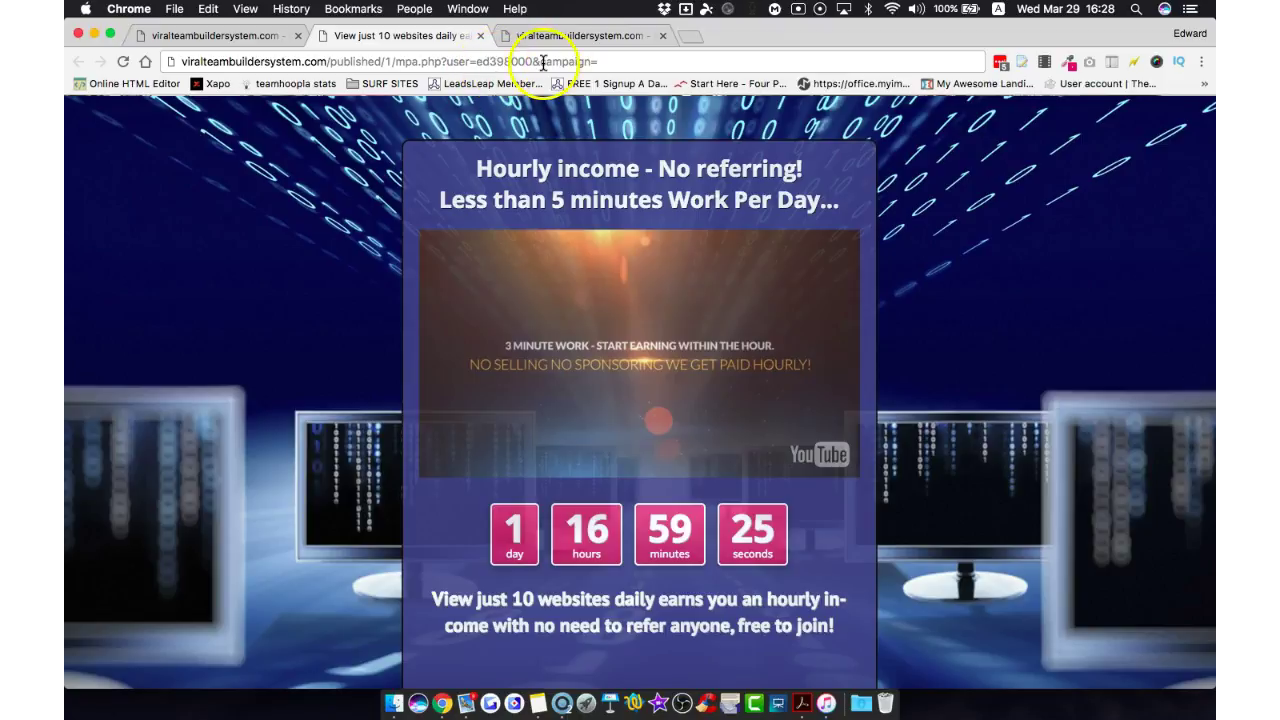
- Examine the ampersand, the word "campaign" and the equals sign in the extended address
{"action": "left_click", "coordinate": [535, 62]}
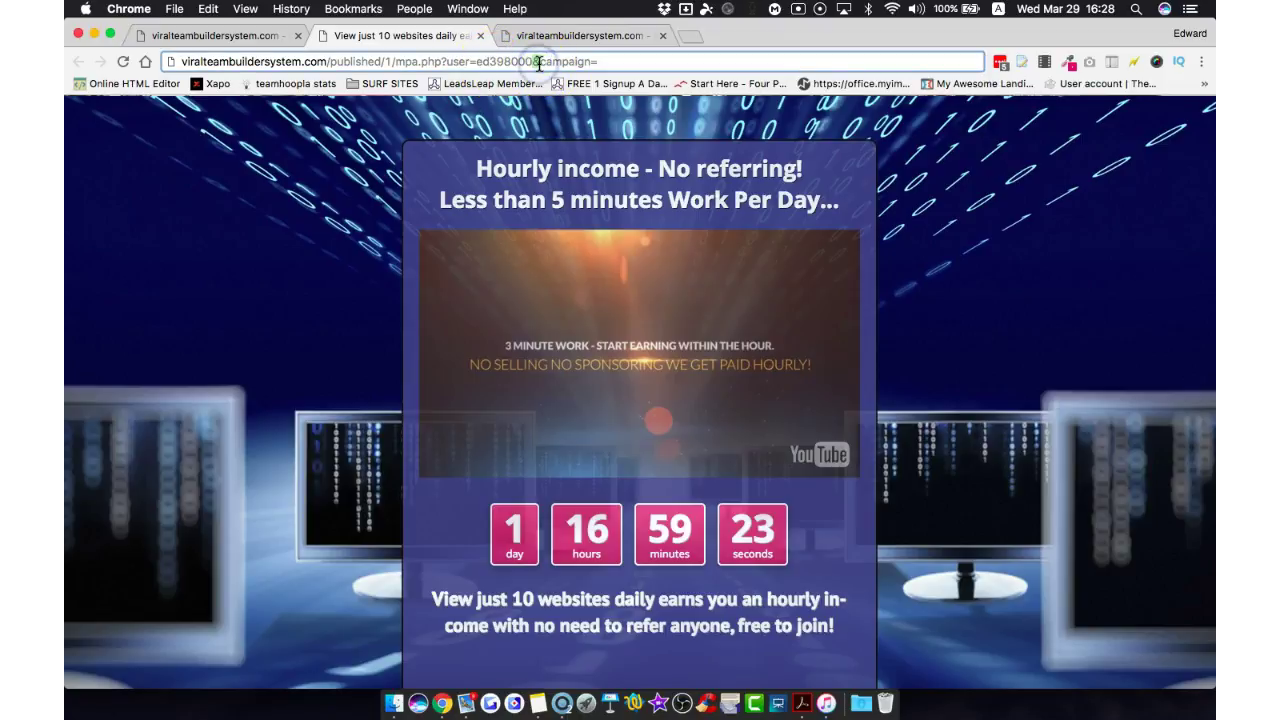
{"action": "left_click_drag", "start_coordinate": [539, 62], "coordinate": [591, 63]}
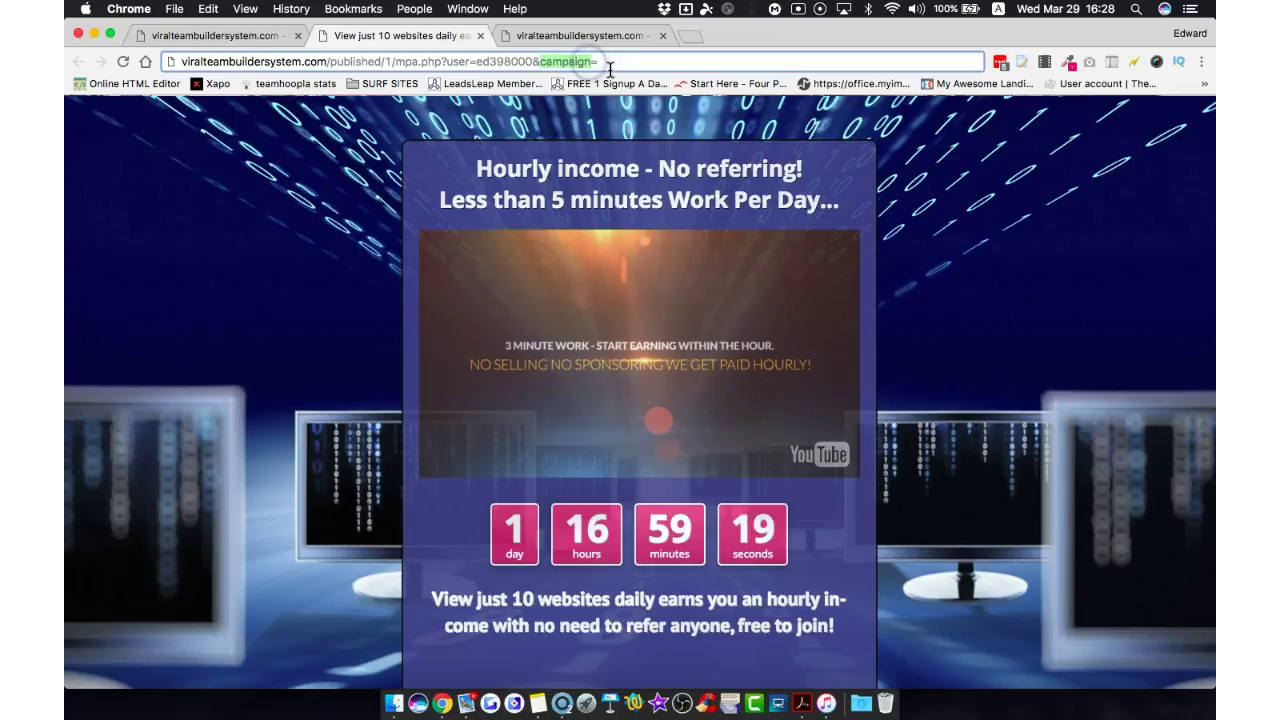
{"action": "left_click", "coordinate": [591, 62]}
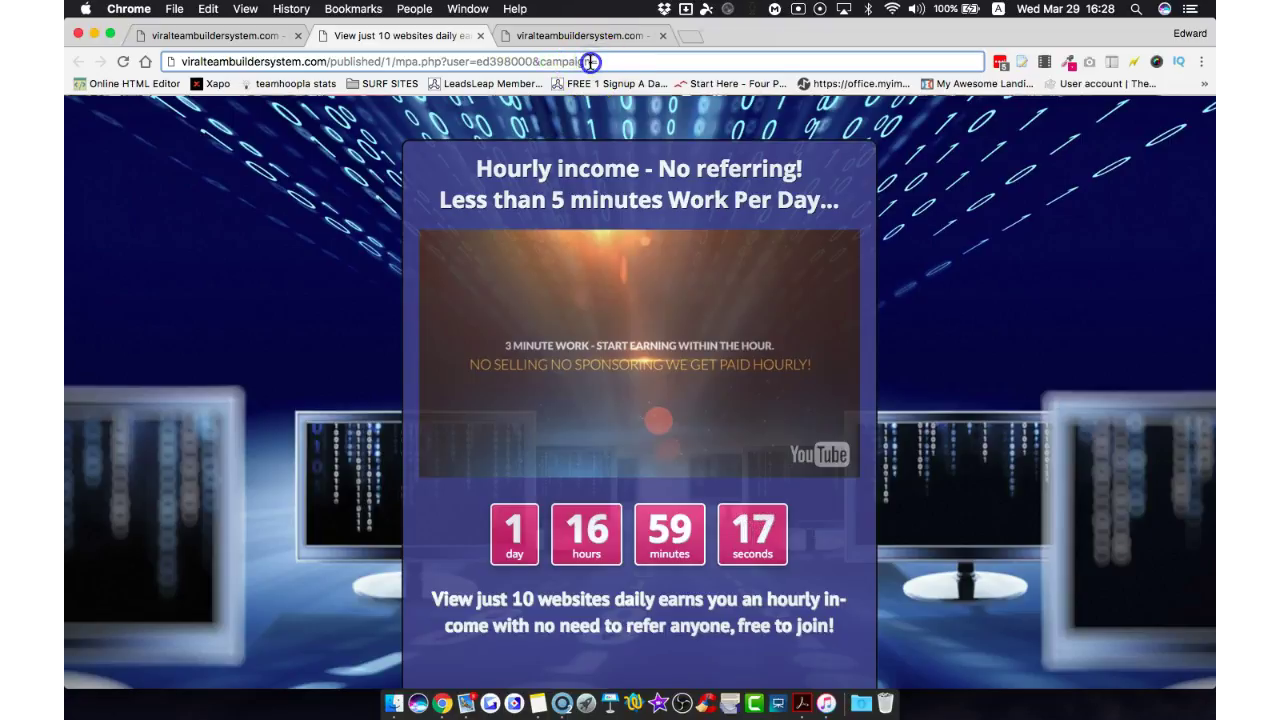
- Add the tracking code SoloAd1245394 after "campaign=" in the address and highlight it for review
{"action": "left_click", "coordinate": [608, 62]}
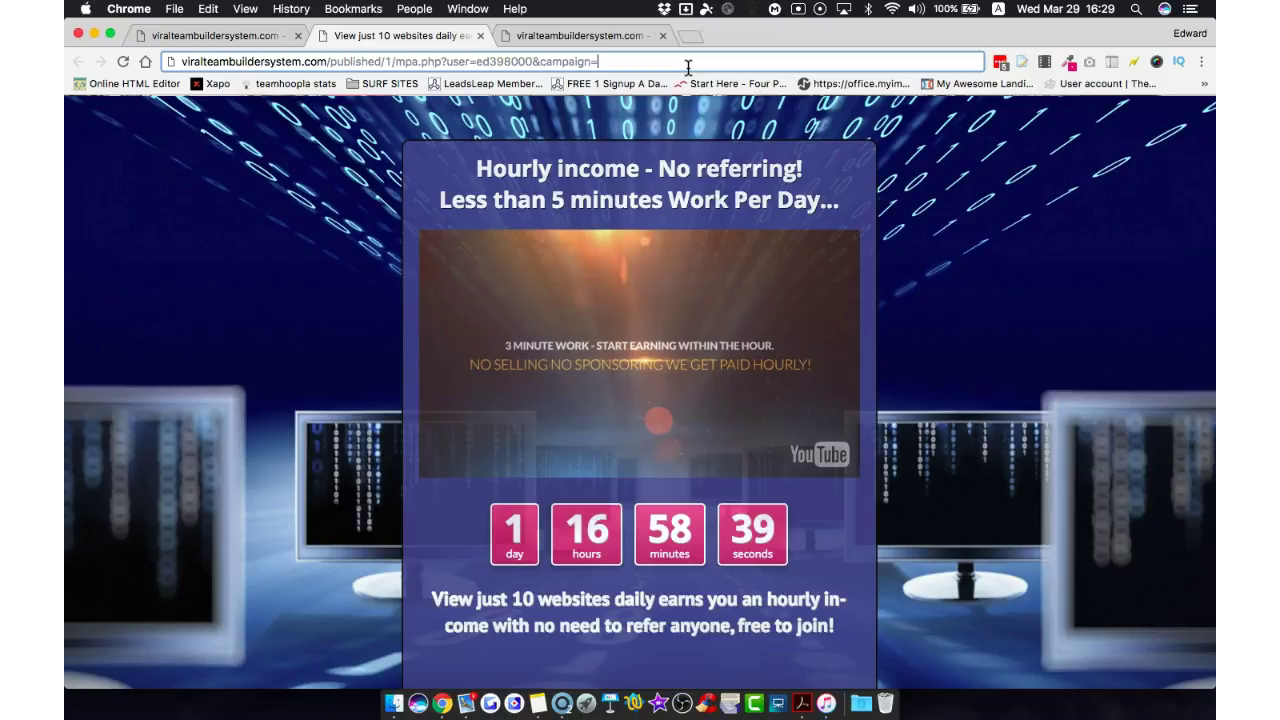
{"action": "type", "text": "SoloAd1245394"}
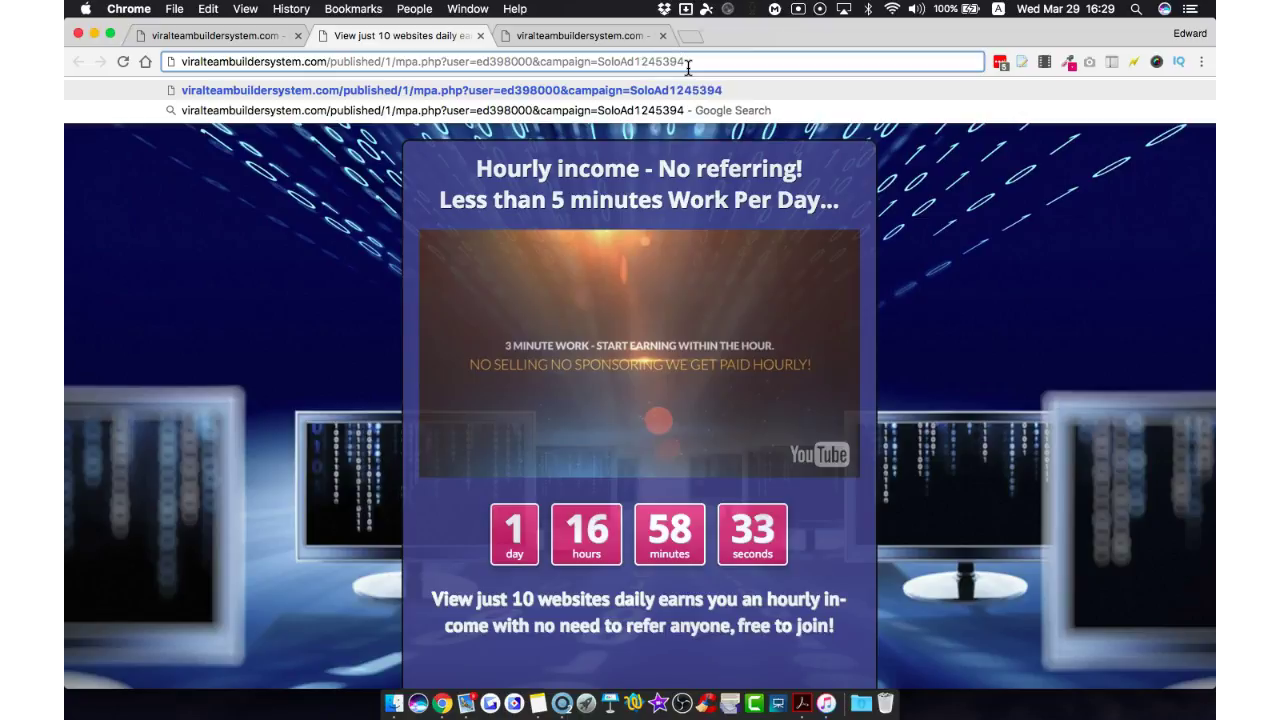
{"action": "left_click_drag", "start_coordinate": [597, 61], "coordinate": [722, 58]}
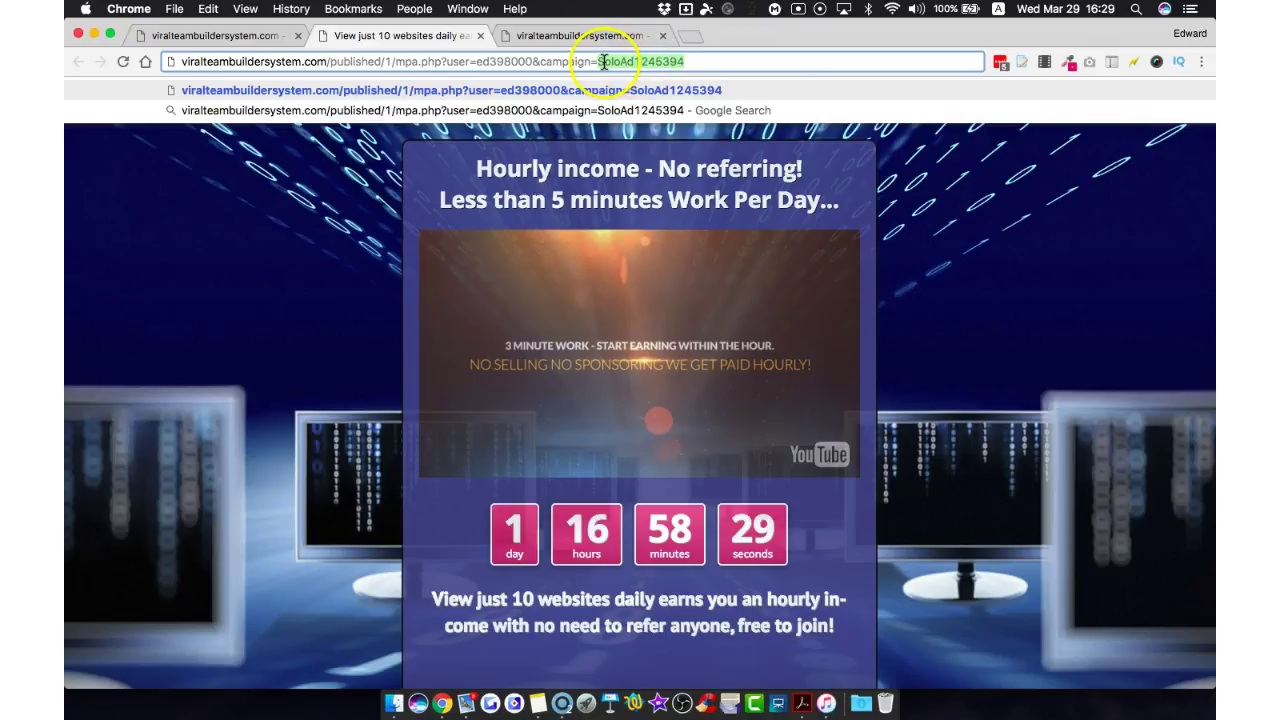
{"action": "left_click_drag", "start_coordinate": [593, 61], "coordinate": [706, 62]}
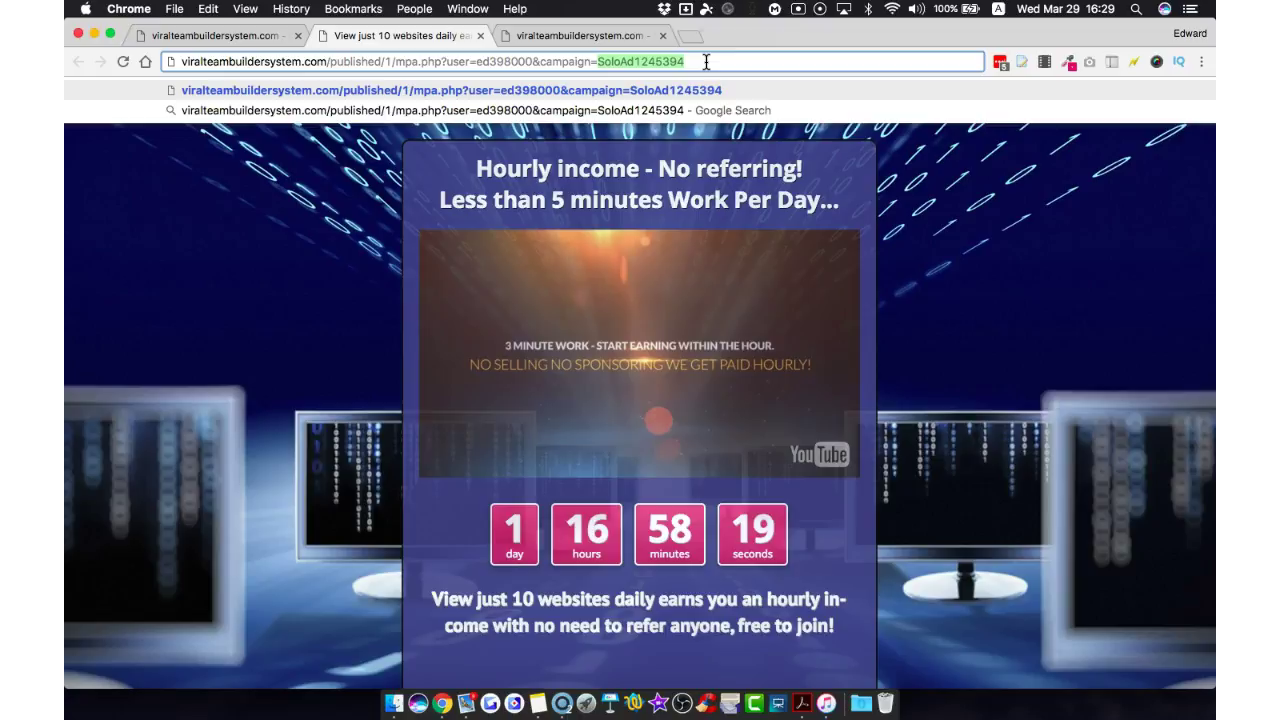
{"action": "left_click", "coordinate": [900, 214]}
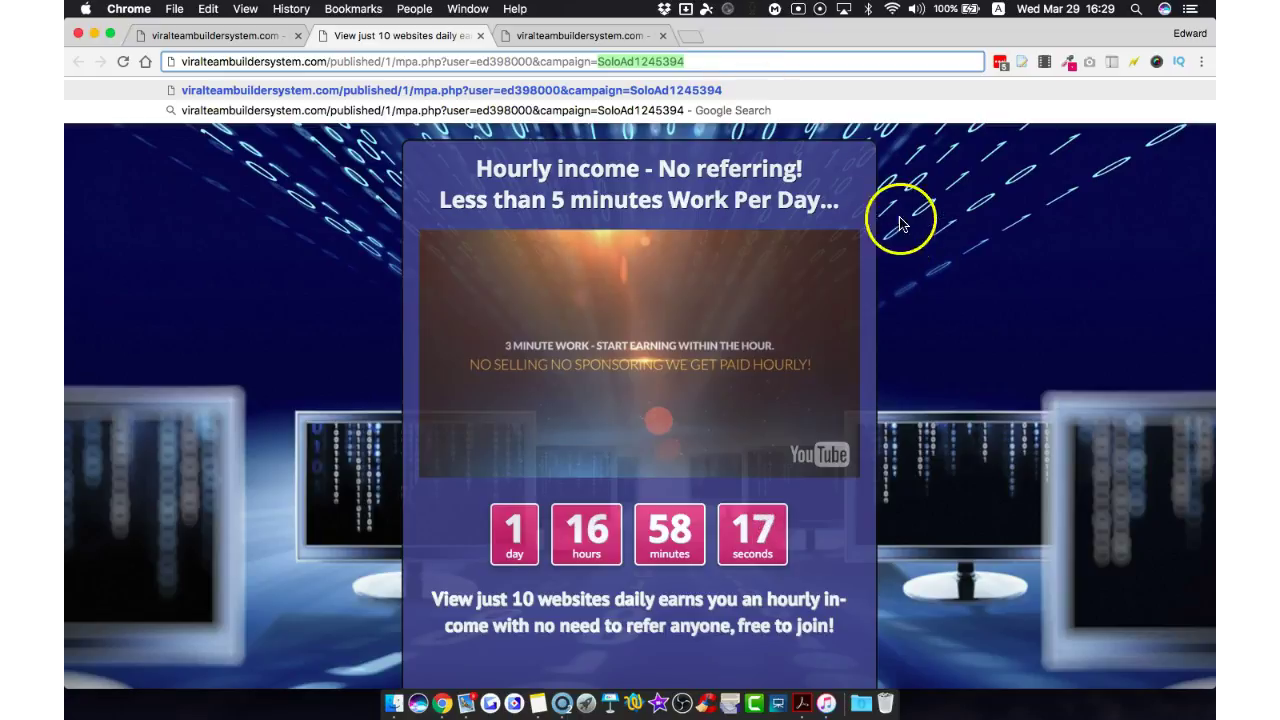
- Copy the complete tracking link and load the capture page with it
{"action": "left_click", "coordinate": [623, 61]}
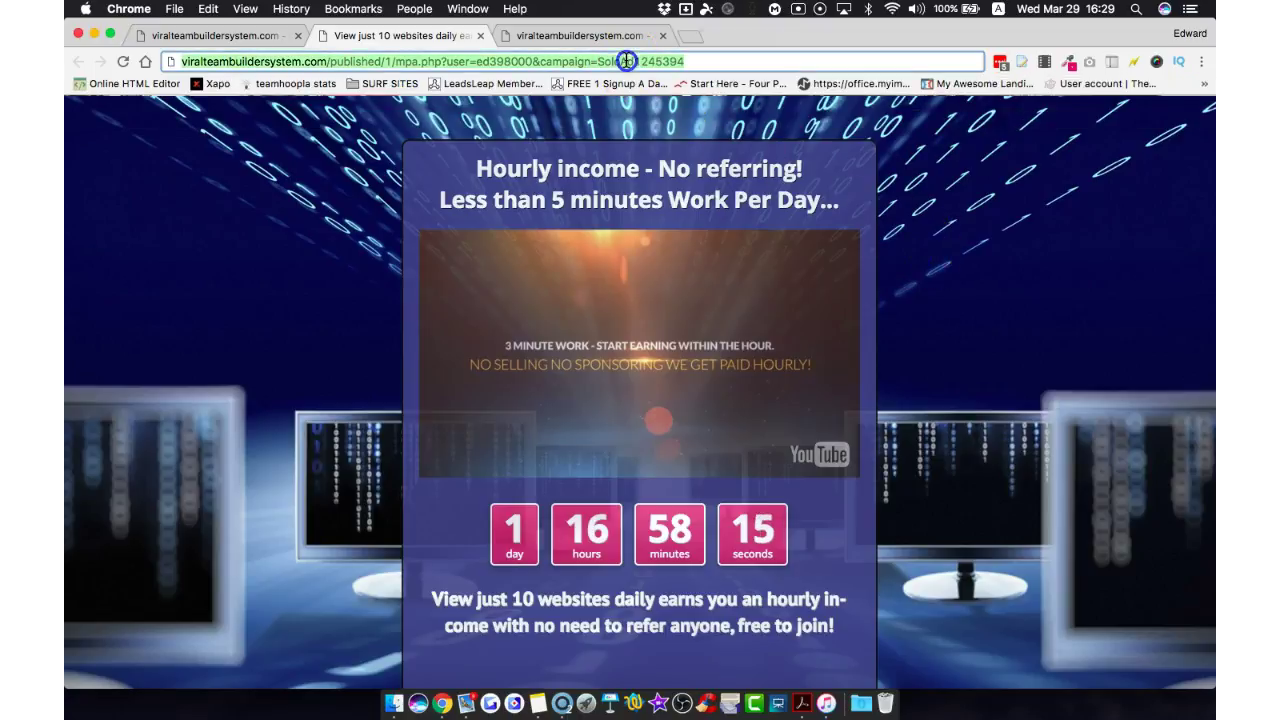
{"action": "right_click", "coordinate": [627, 62]}
{"action": "left_click", "coordinate": [650, 83]}
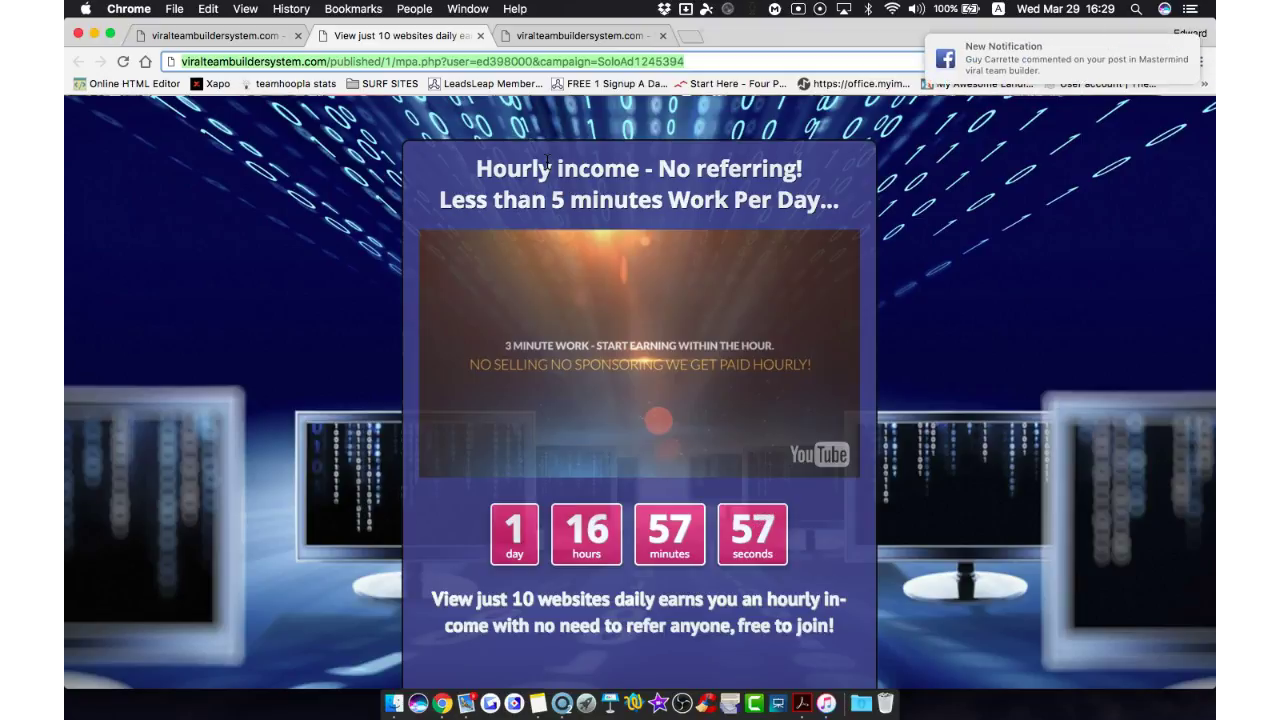
{"action": "left_click", "coordinate": [621, 60]}
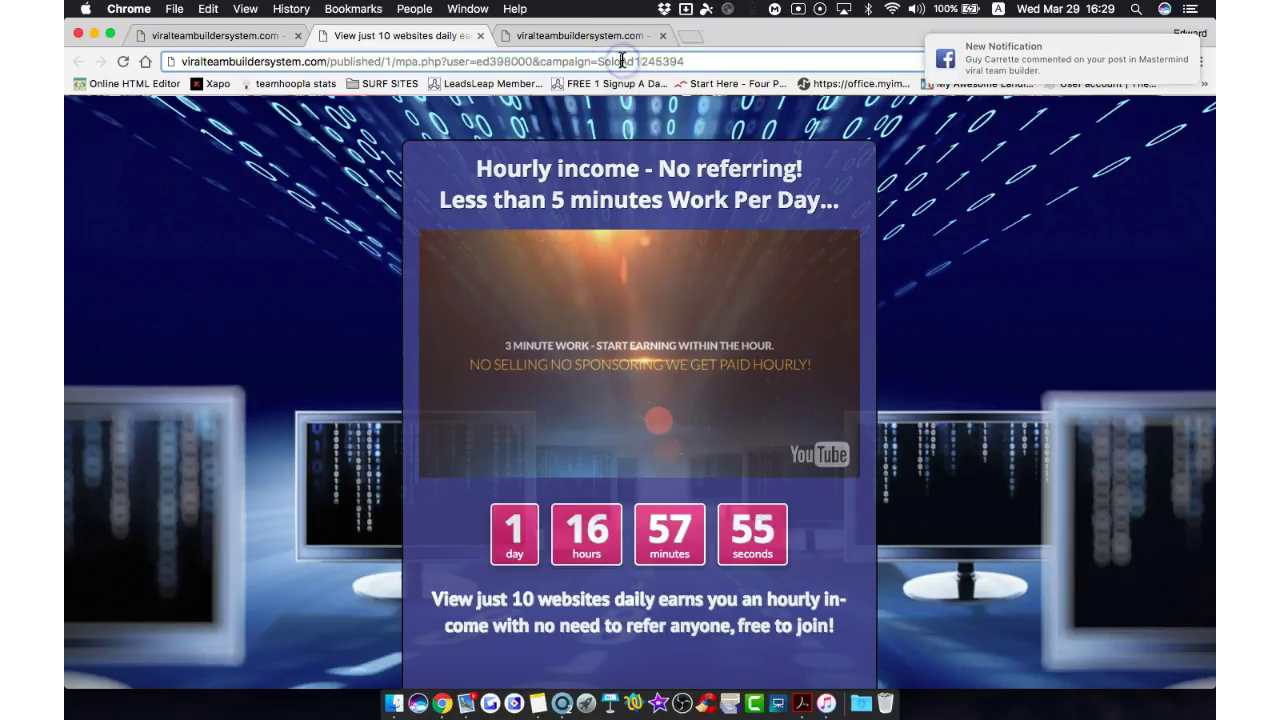
{"action": "key", "text": "Return"}
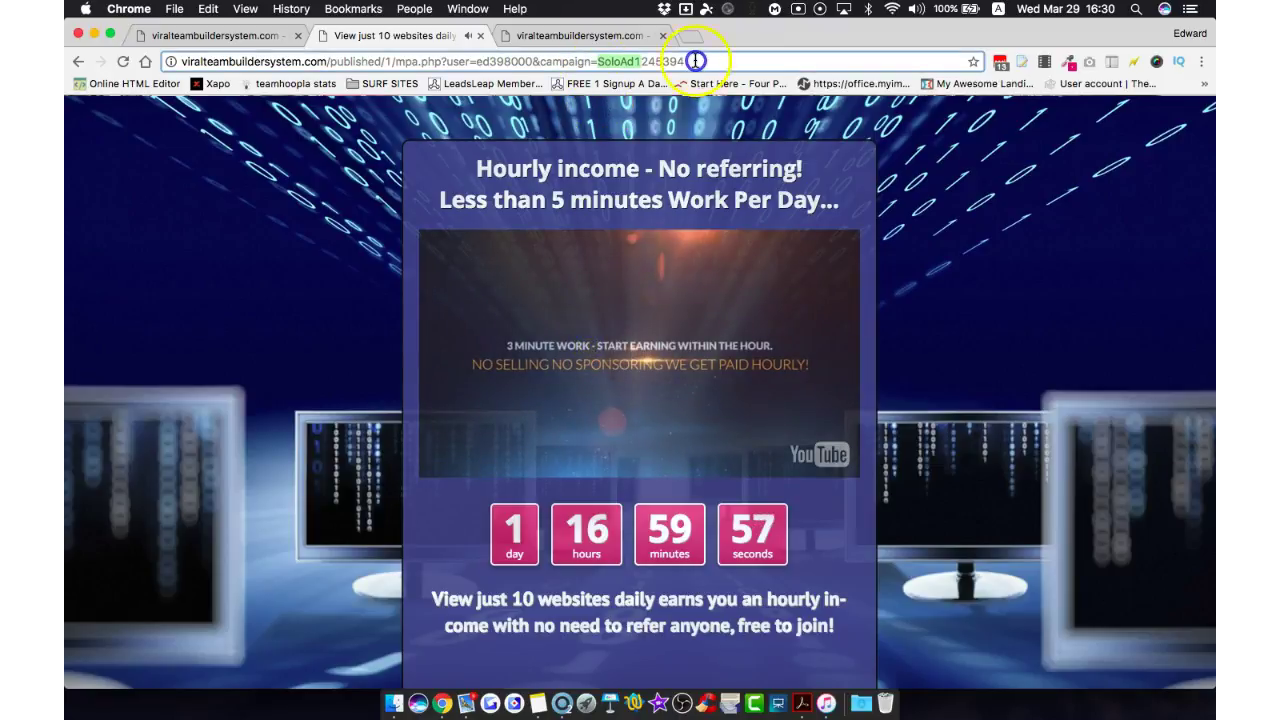
- Switch to the statistics page and reload its tracking table to check the new campaign
{"action": "left_click", "coordinate": [232, 38]}
{"action": "left_click", "coordinate": [520, 36]}
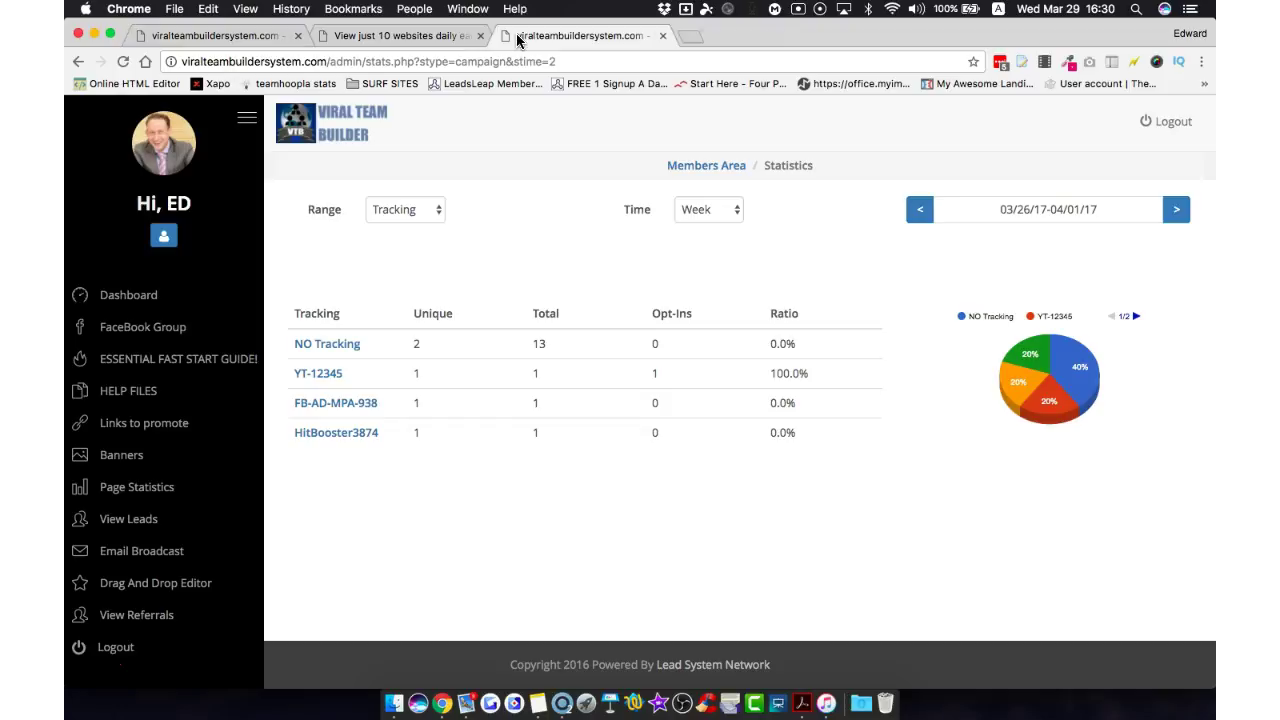
{"action": "left_click", "coordinate": [362, 60]}
{"action": "key", "text": "Return"}
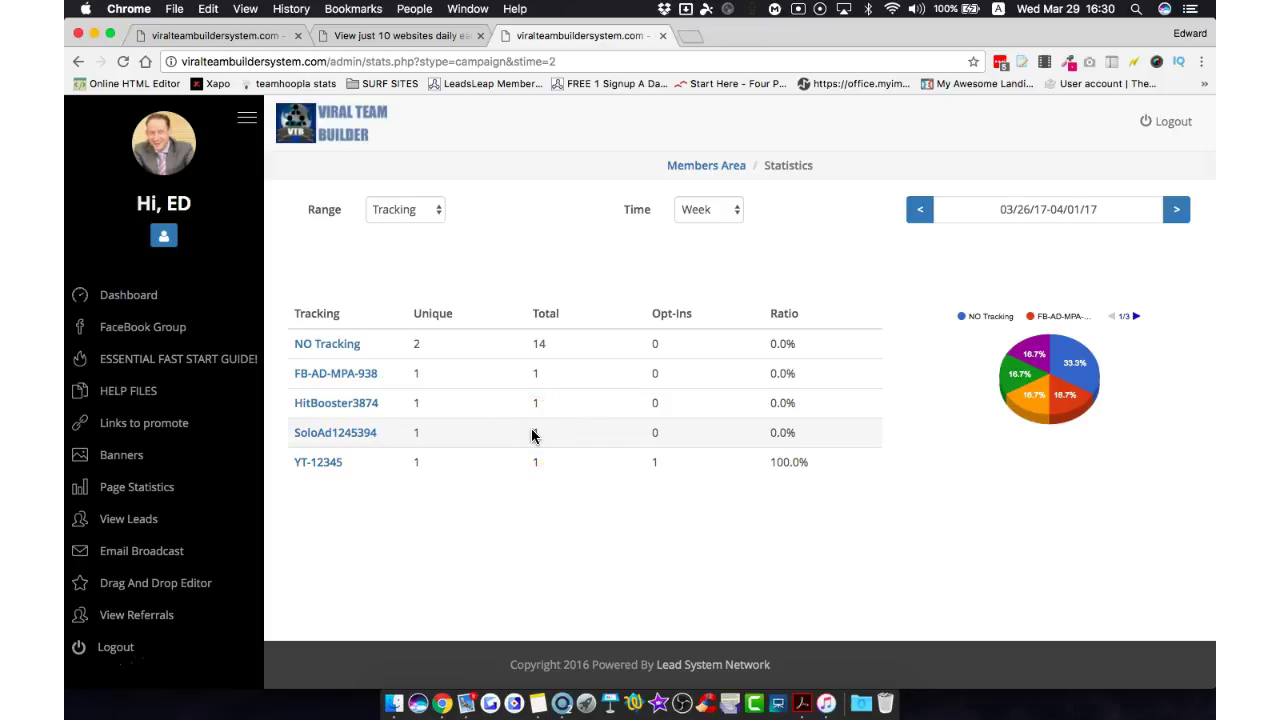
- Load the SoloAd1245394 tracking link of the capture page once more to generate another visit
{"action": "left_click", "coordinate": [390, 36]}
{"action": "left_click", "coordinate": [503, 62]}
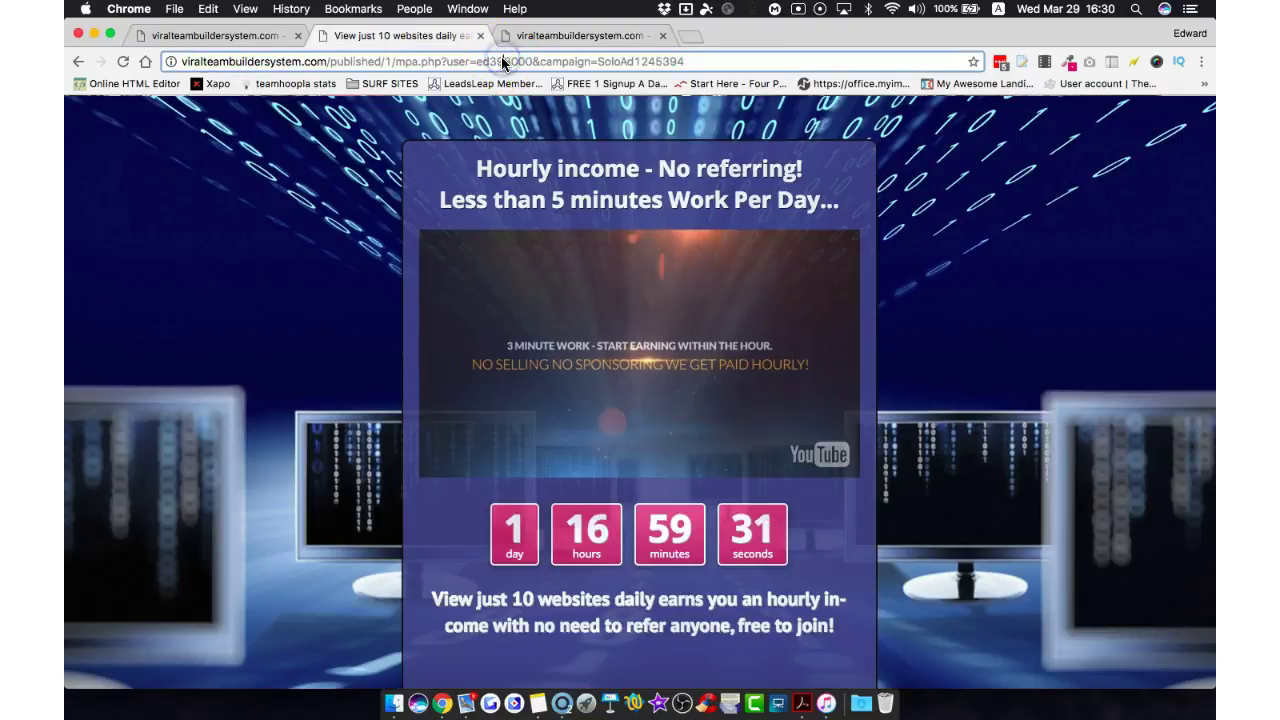
{"action": "key", "text": "Return"}
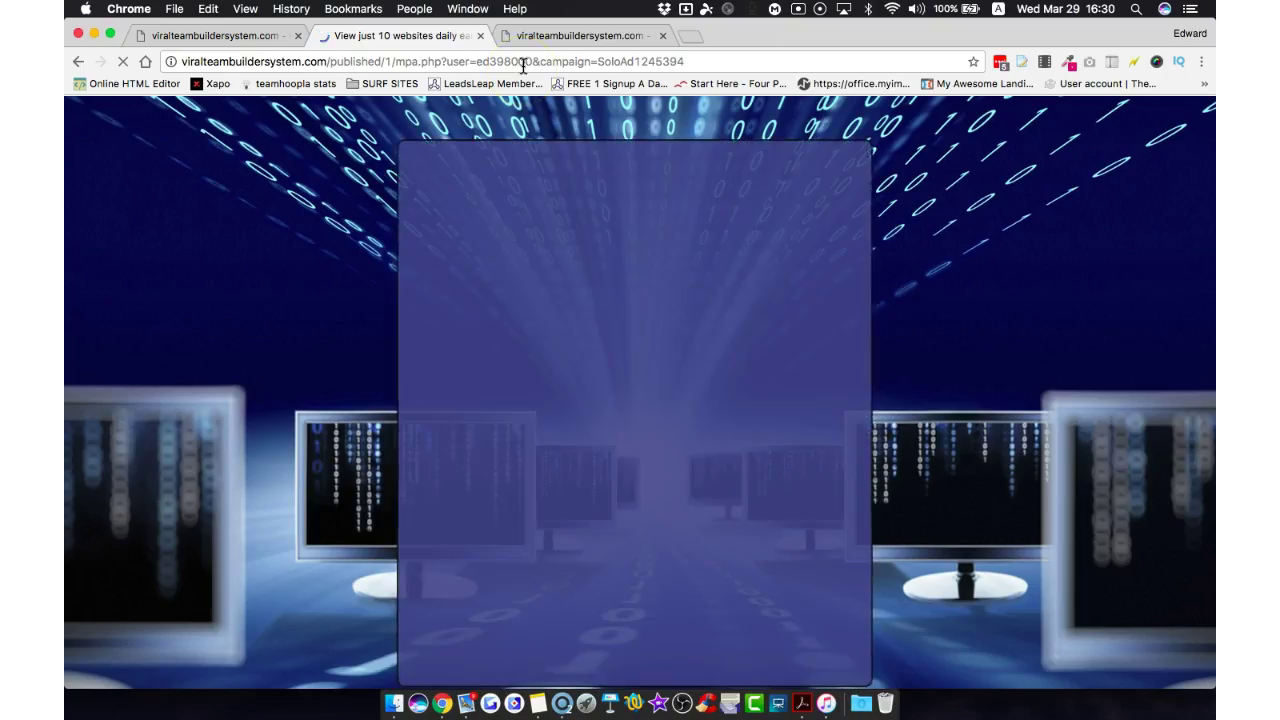
- Reload the tracking statistics and examine the opt-ins and ratio of the SoloAd1245394 campaign
{"action": "left_click", "coordinate": [585, 37]}
{"action": "left_click", "coordinate": [577, 58]}
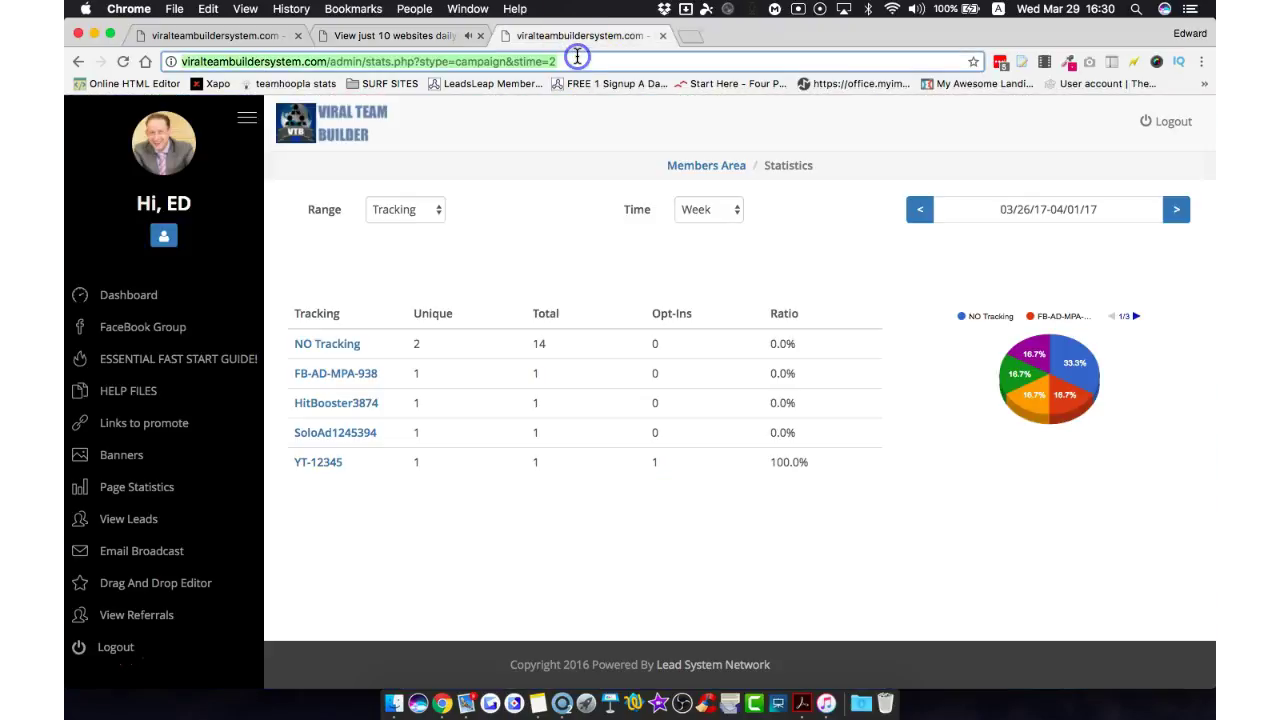
{"action": "key", "text": "Return"}
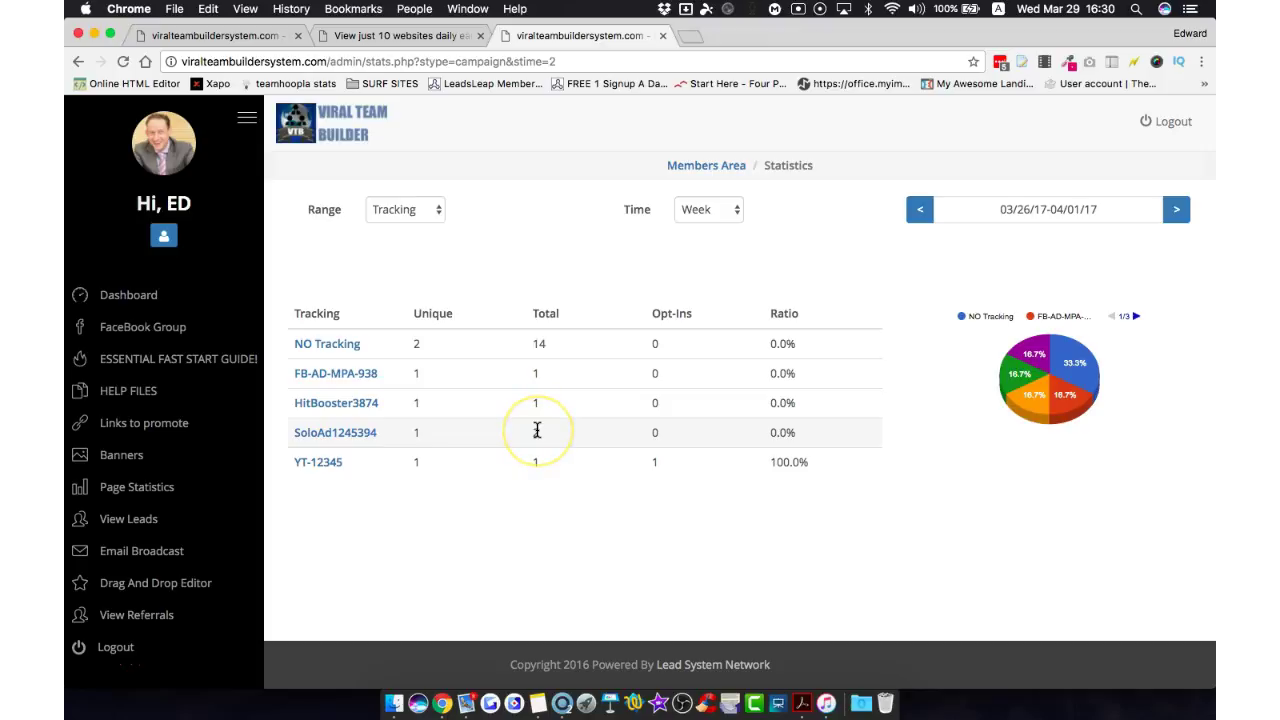
{"action": "left_click", "coordinate": [645, 432]}
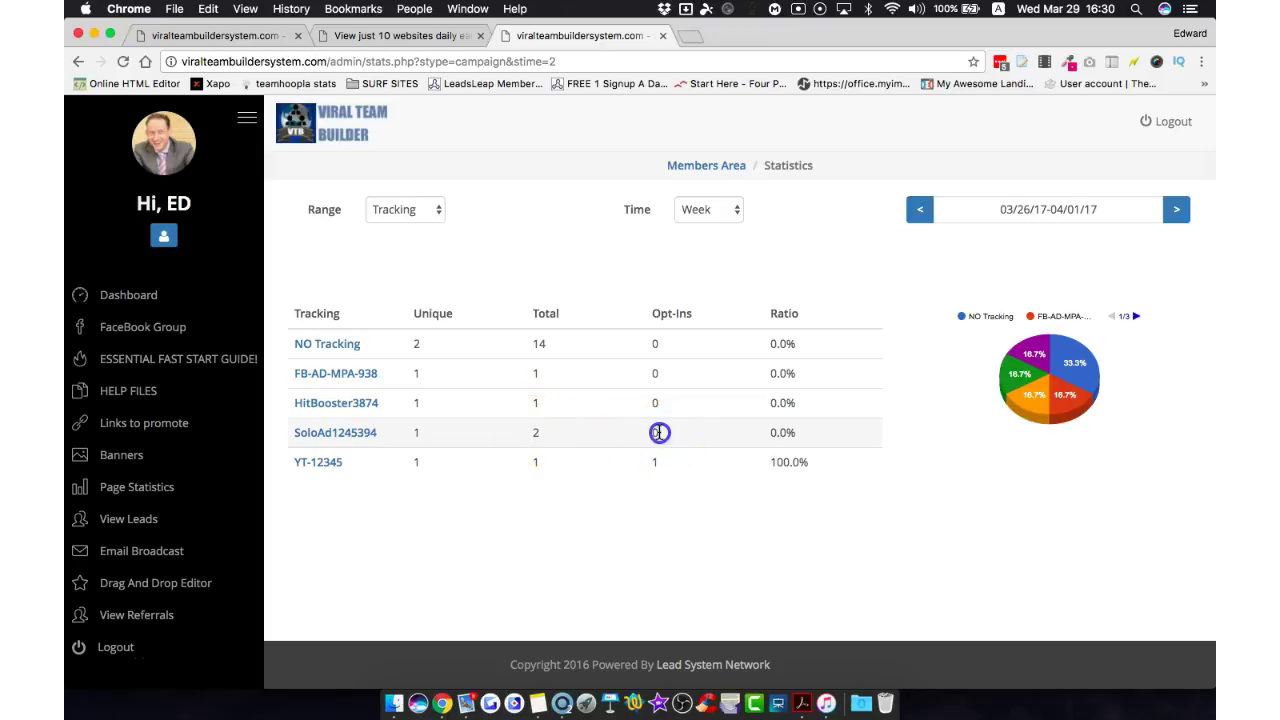
{"action": "left_click_drag", "start_coordinate": [760, 432], "coordinate": [825, 432]}
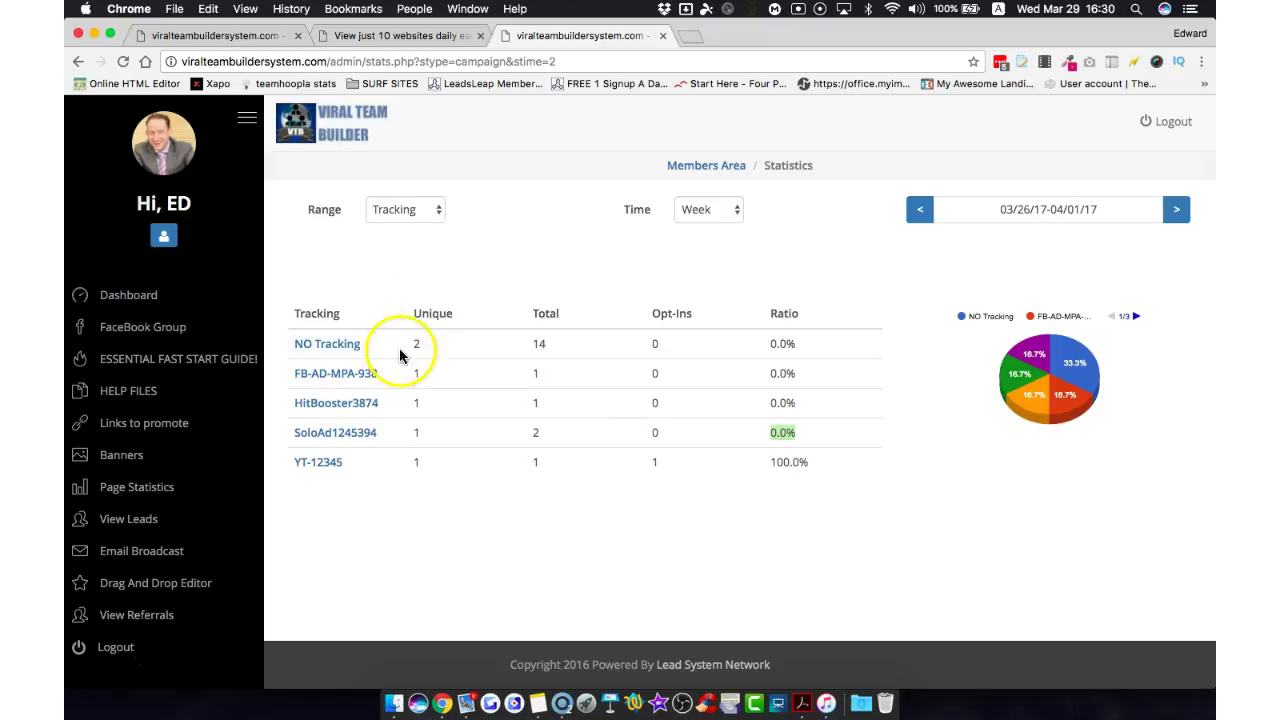
- Look at the capture page again and return to the SoloAd1245394 row in the tracking statistics
{"action": "left_click", "coordinate": [405, 36]}
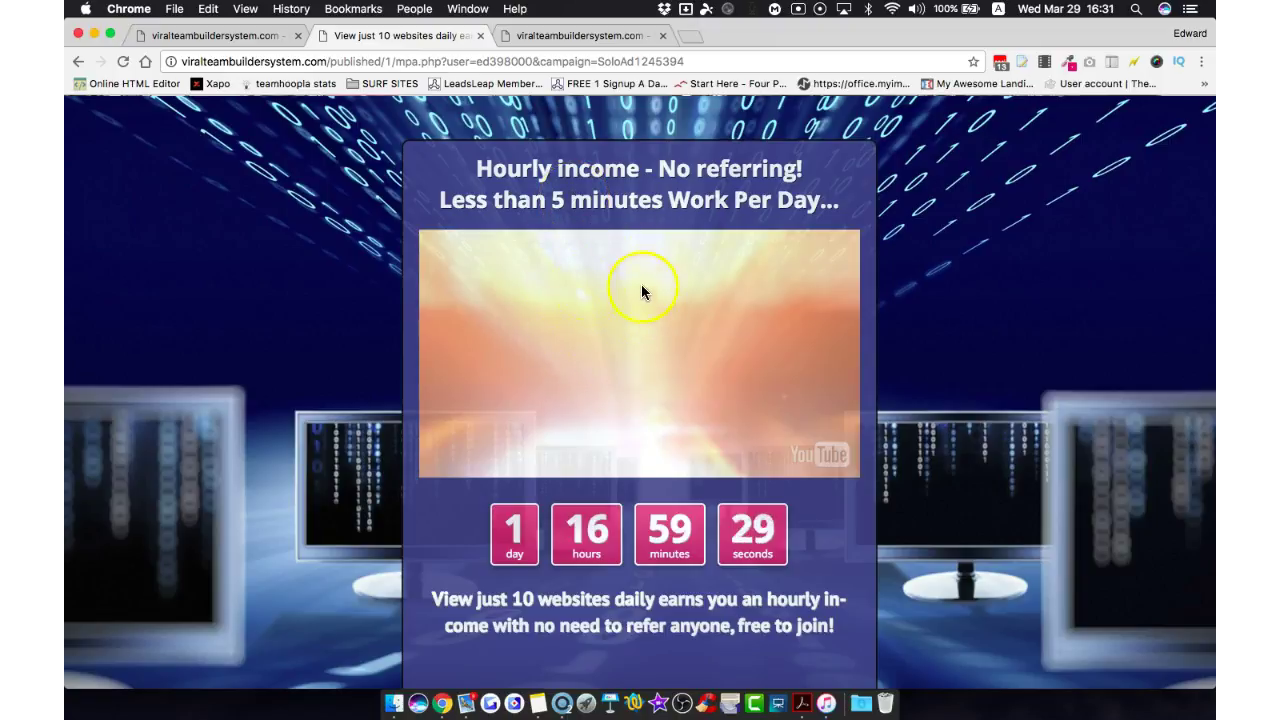
{"action": "left_click", "coordinate": [565, 38]}
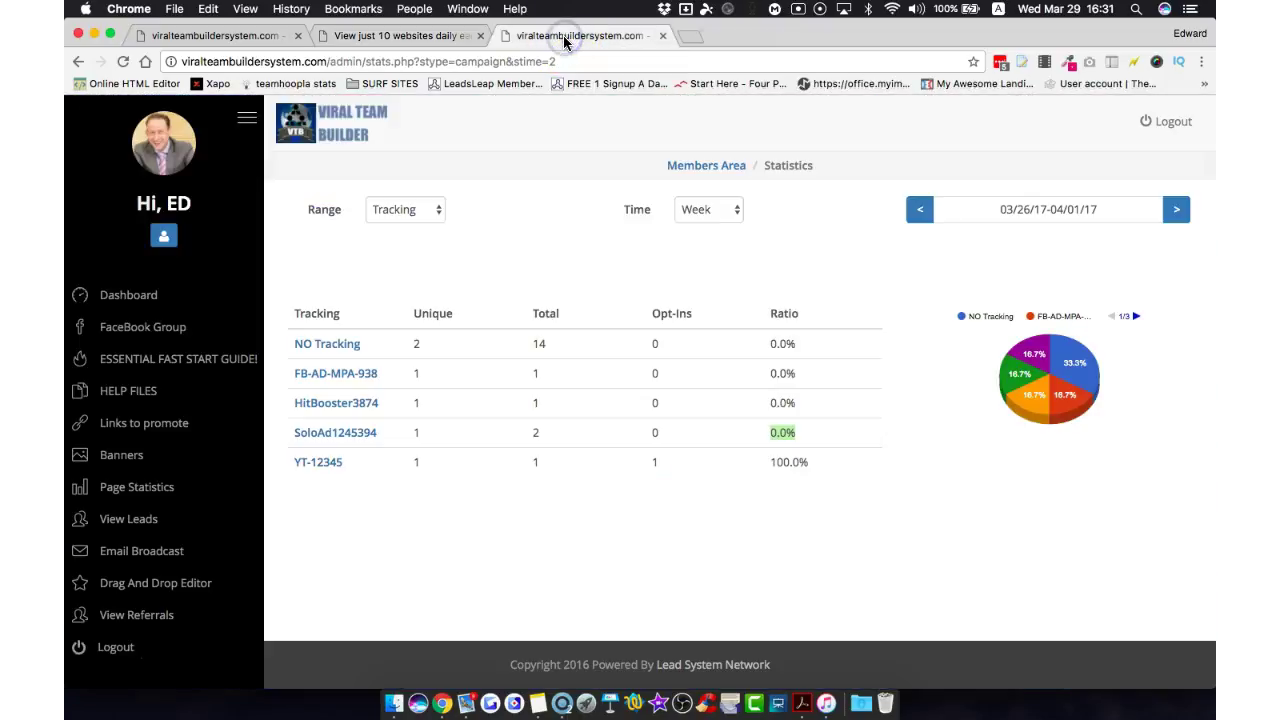
{"action": "left_click", "coordinate": [398, 441]}
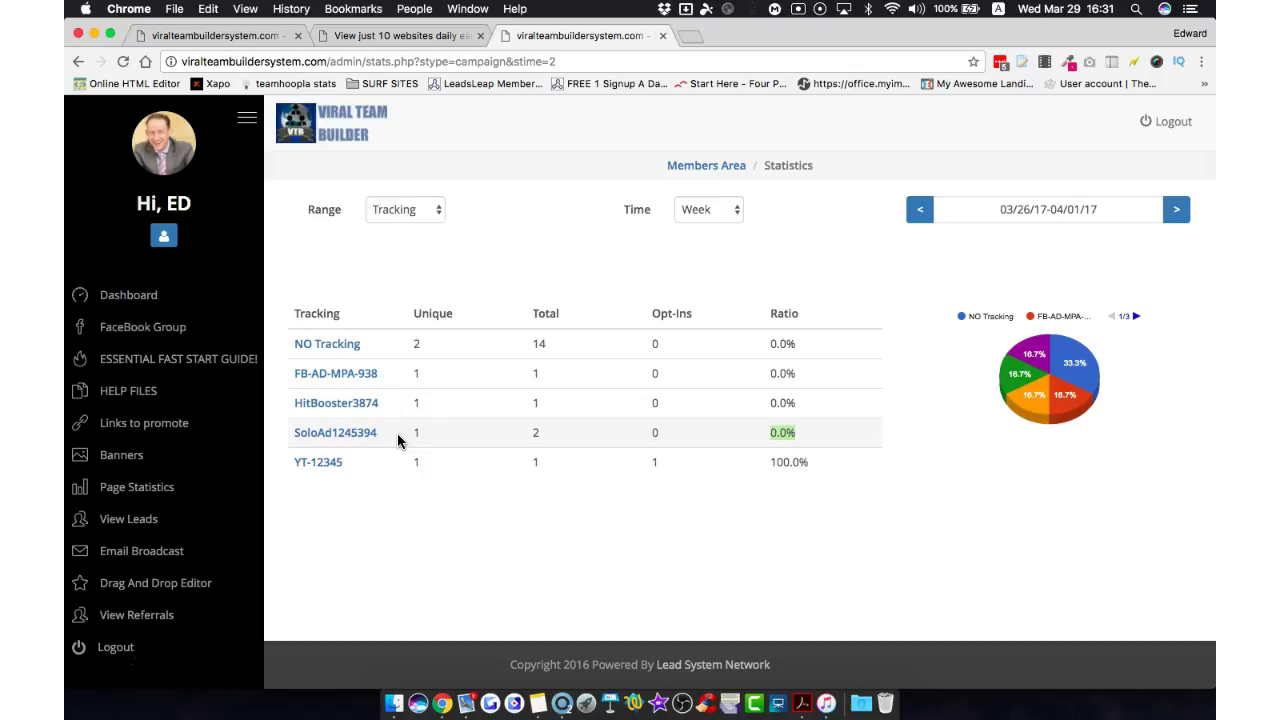
- Open the email opt-in form from the "YES, LET ME IN!" offer on the capture page
{"action": "left_click", "coordinate": [423, 35]}
{"action": "scroll", "coordinate": [671, 451], "scroll_direction": "down", "scroll_amount": 3}
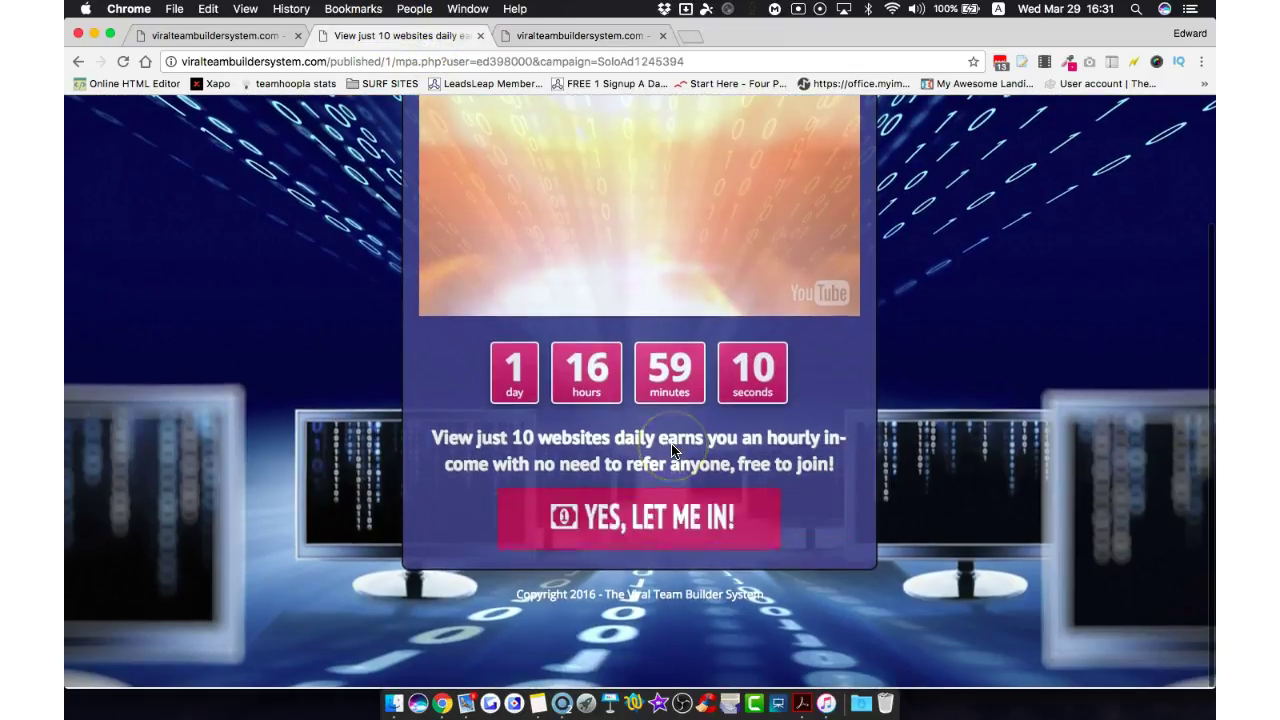
{"action": "left_click", "coordinate": [655, 541]}
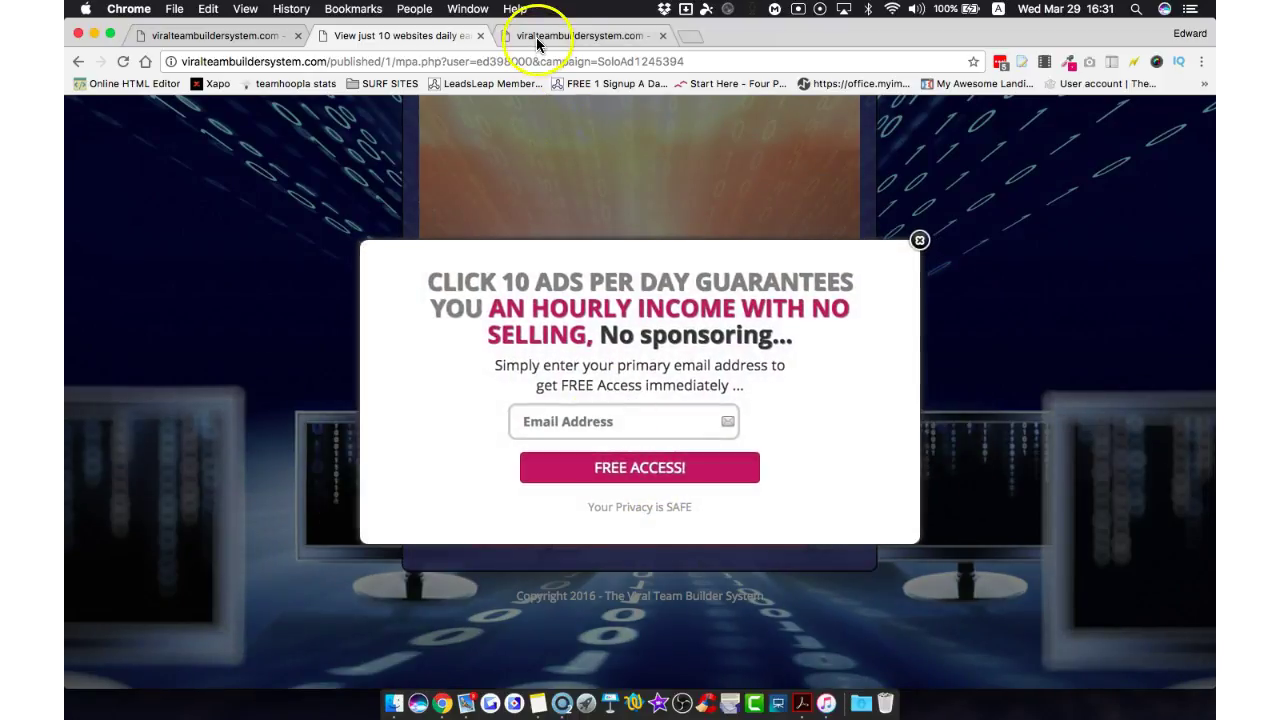
- Check the SoloAd1245394 opt-ins in the statistics before signing up and return to the opt-in form
{"action": "left_click", "coordinate": [531, 35]}
{"action": "double_click", "coordinate": [655, 432]}
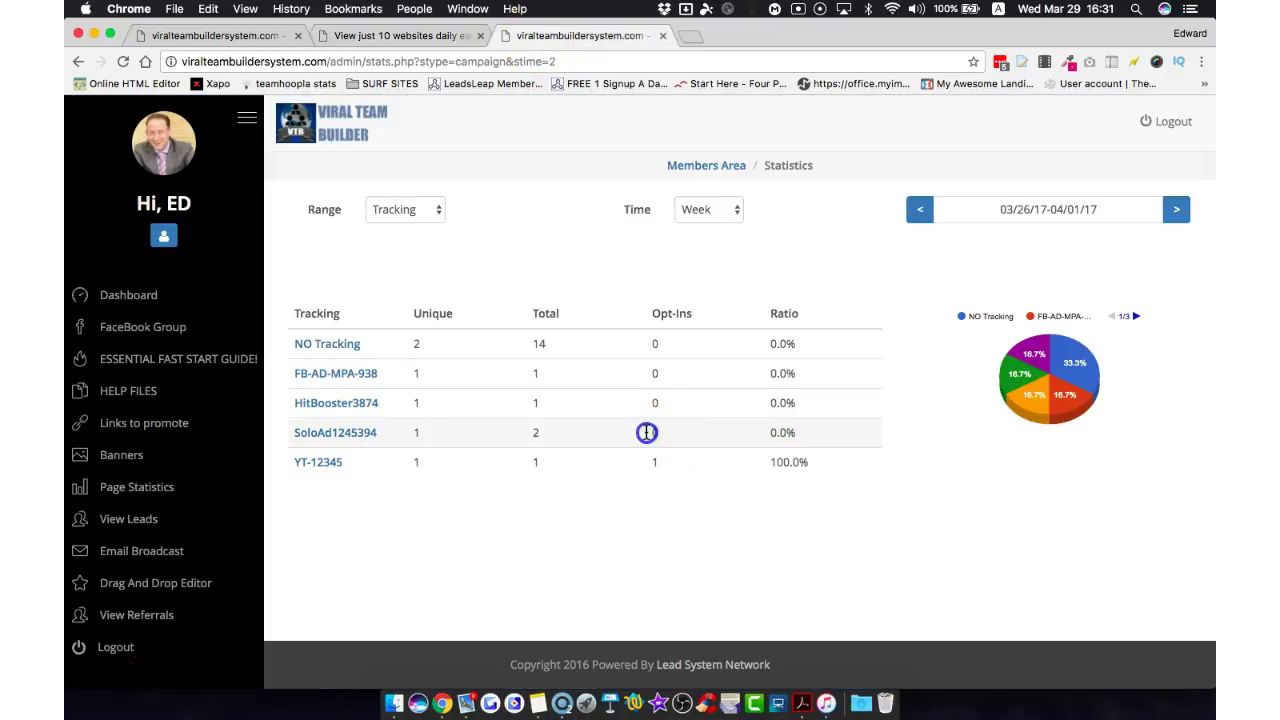
{"action": "left_click", "coordinate": [402, 35]}
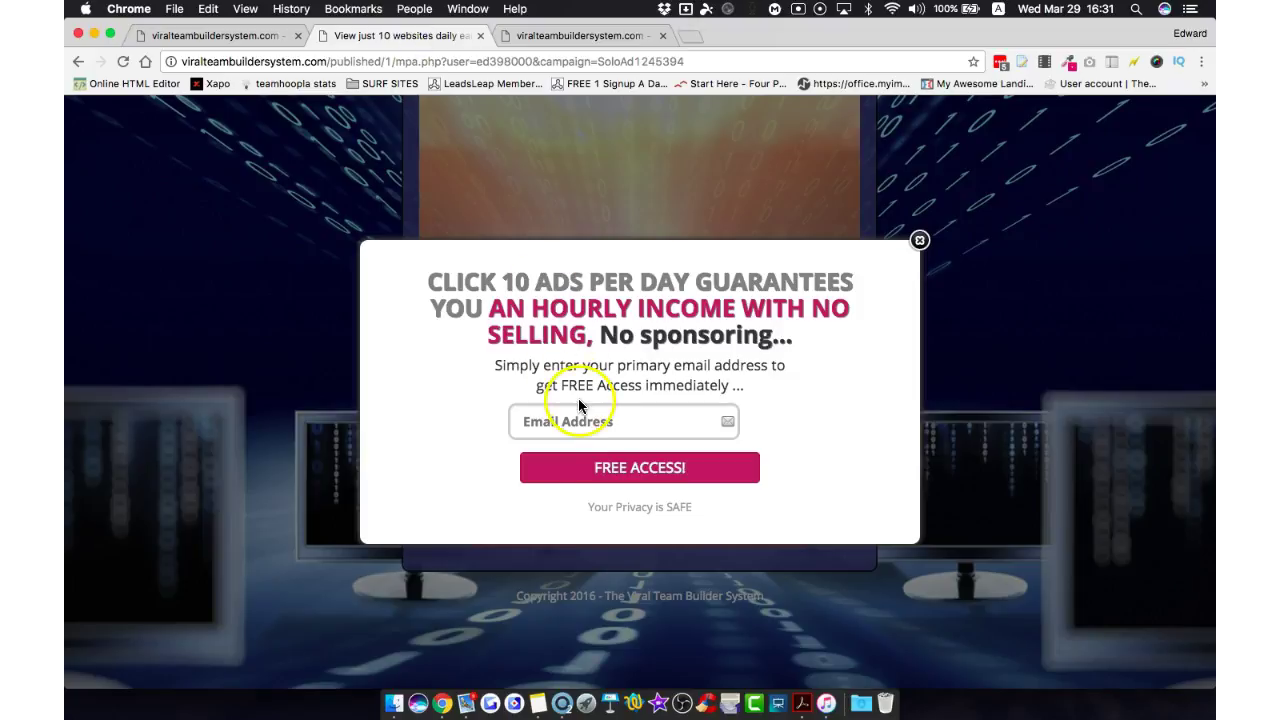
- Switch to Mail and copy the recipient's email address from the "CONFIRM: Team Atlantis Rising TOAN" message
{"action": "left_click", "coordinate": [466, 703]}
{"action": "left_click", "coordinate": [225, 325]}
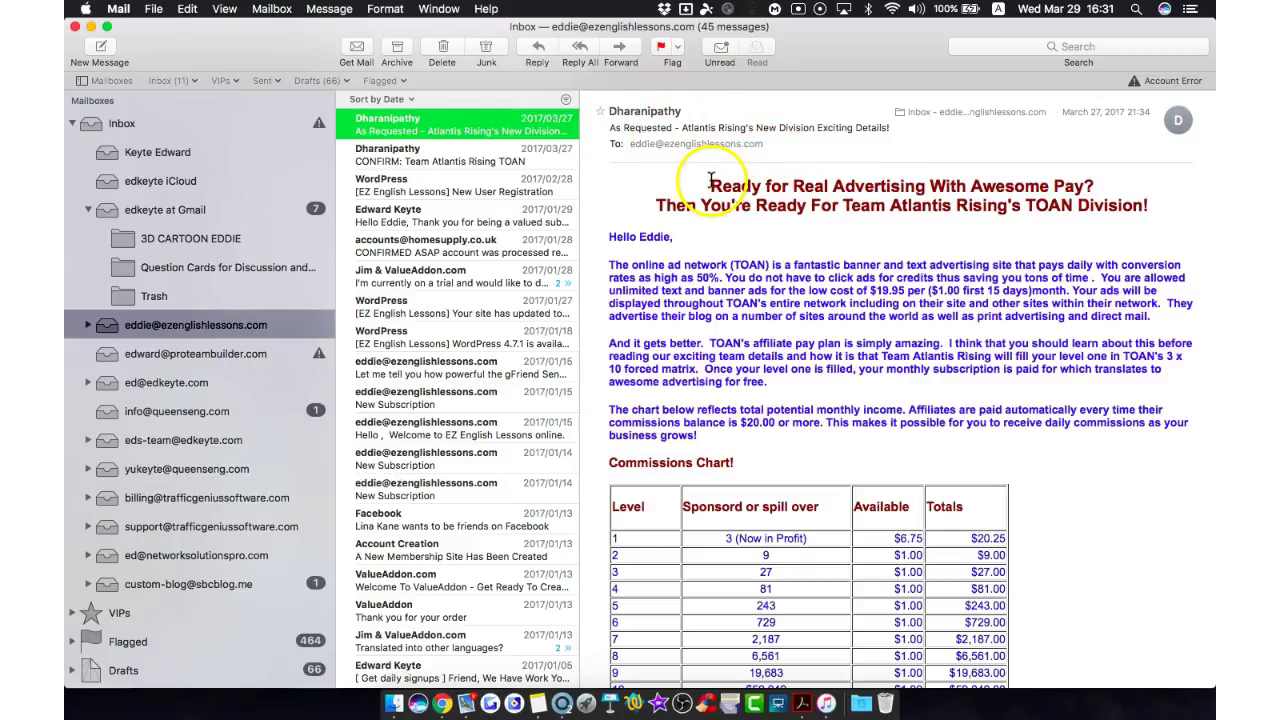
{"action": "left_click", "coordinate": [458, 150]}
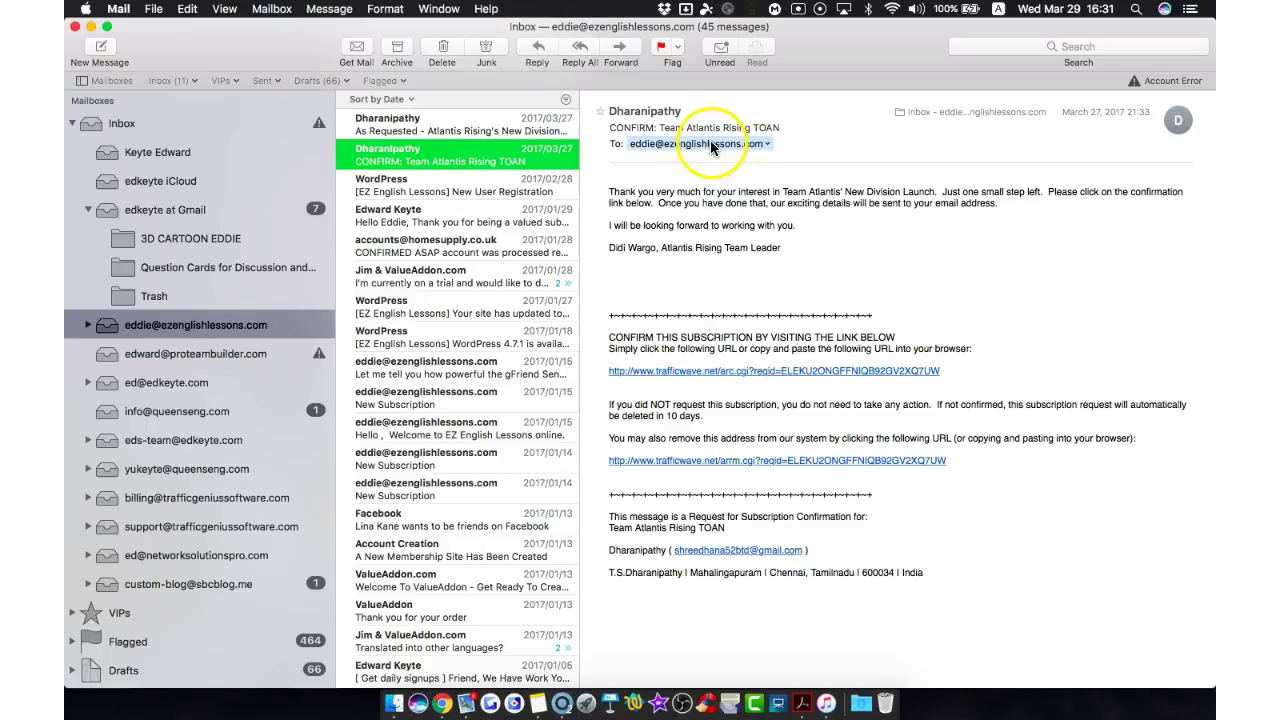
{"action": "left_click", "coordinate": [767, 144]}
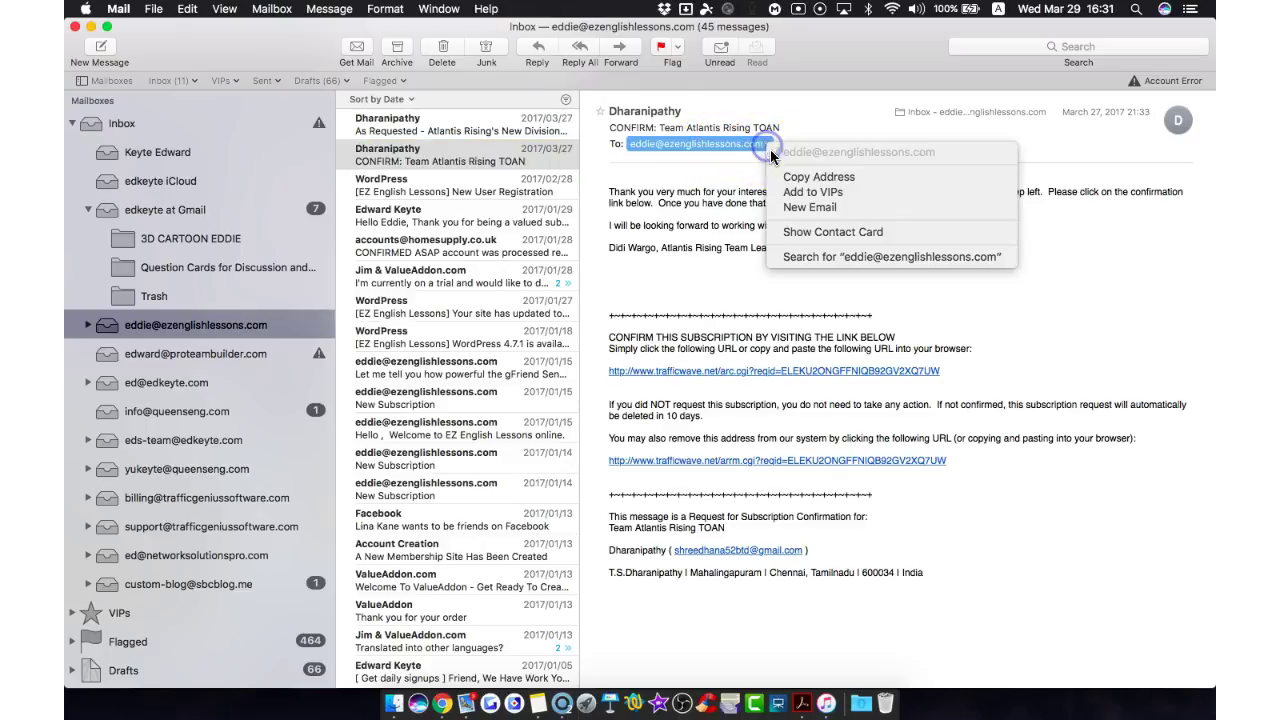
{"action": "left_click", "coordinate": [820, 177]}
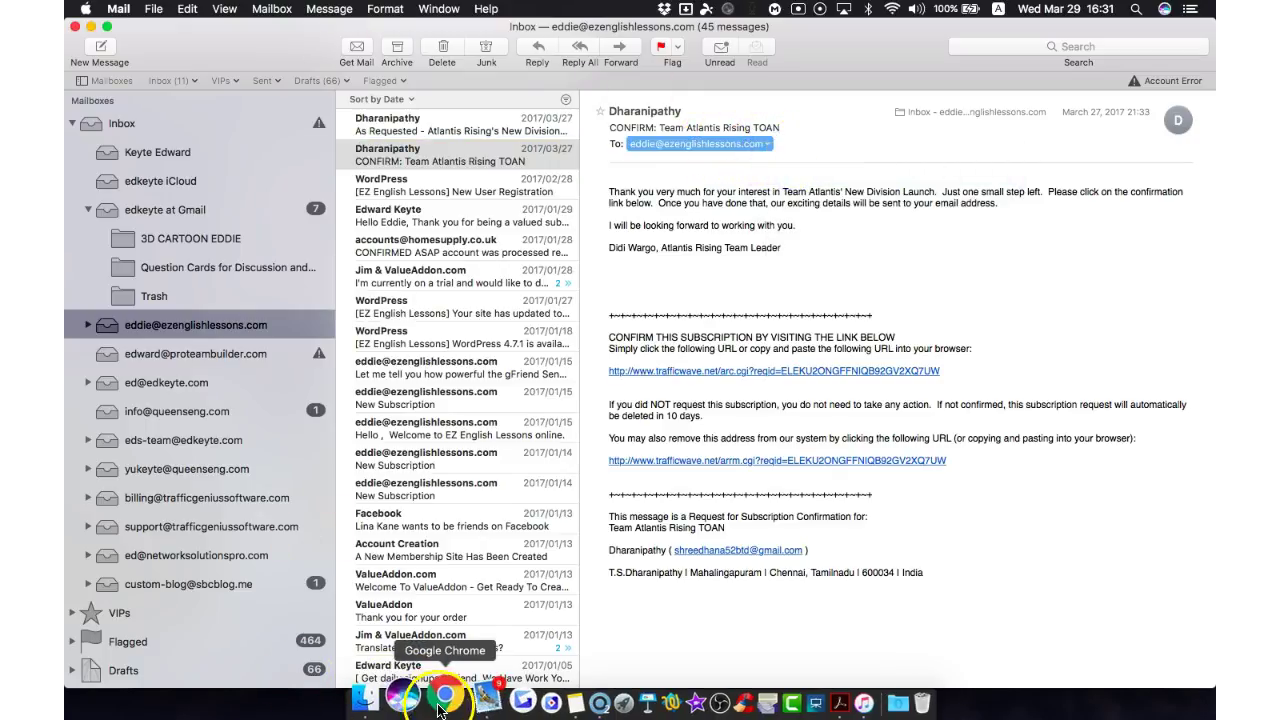
- Switch back to Chrome and submit the capture page's opt-in form with the copied email address
{"action": "left_click", "coordinate": [440, 703]}
{"action": "left_click", "coordinate": [590, 420]}
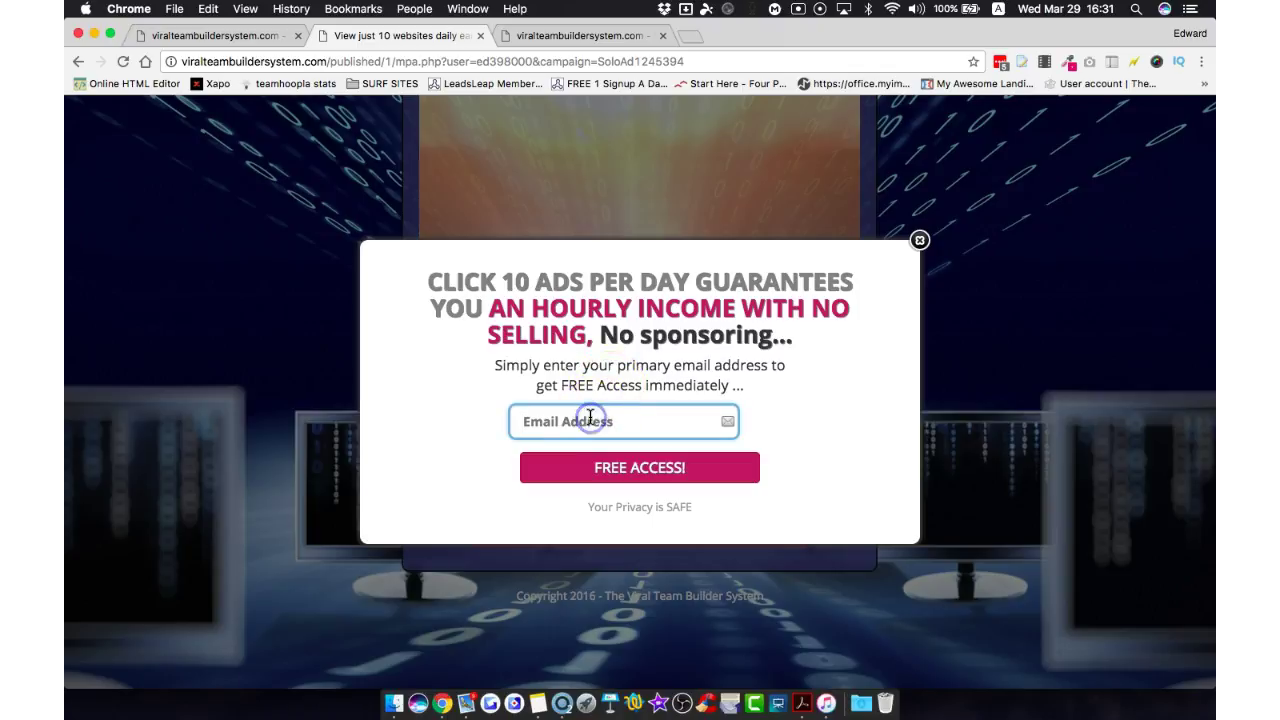
{"action": "key", "text": "super+v"}
{"action": "left_click", "coordinate": [639, 476]}
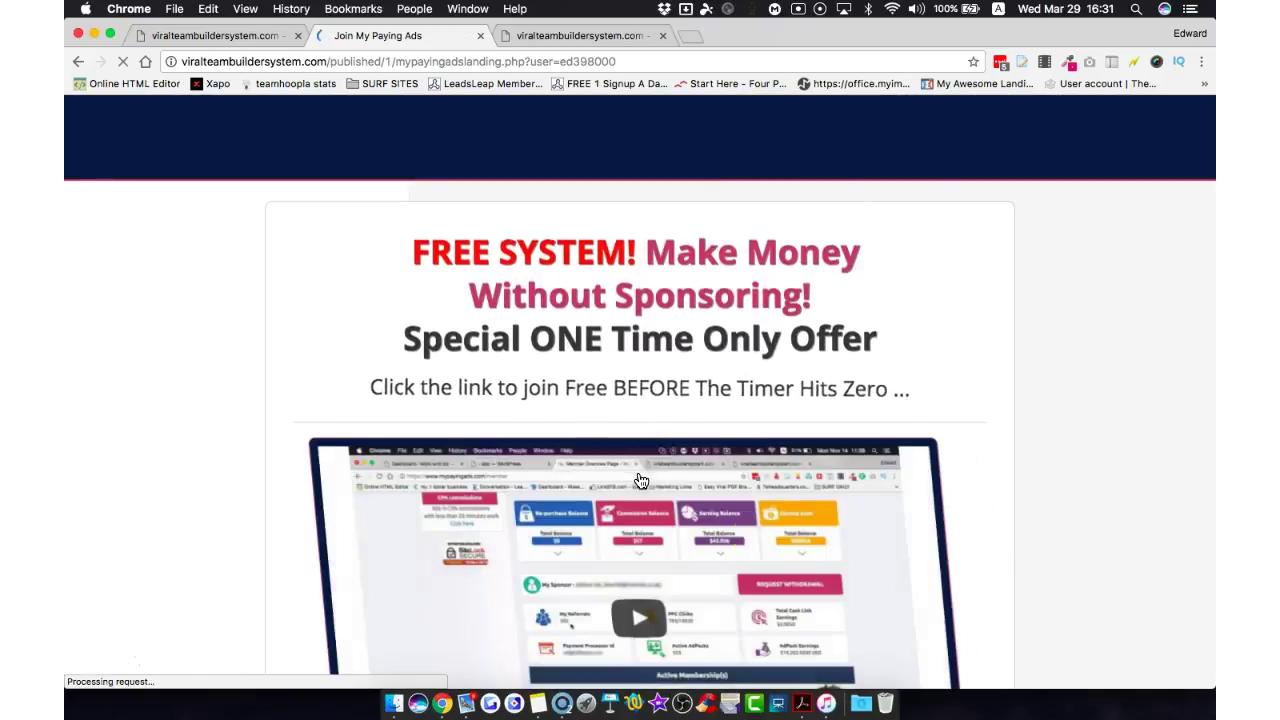
- Pause the landing page's video and highlight the user ID in the page address
{"action": "left_click", "coordinate": [726, 568]}
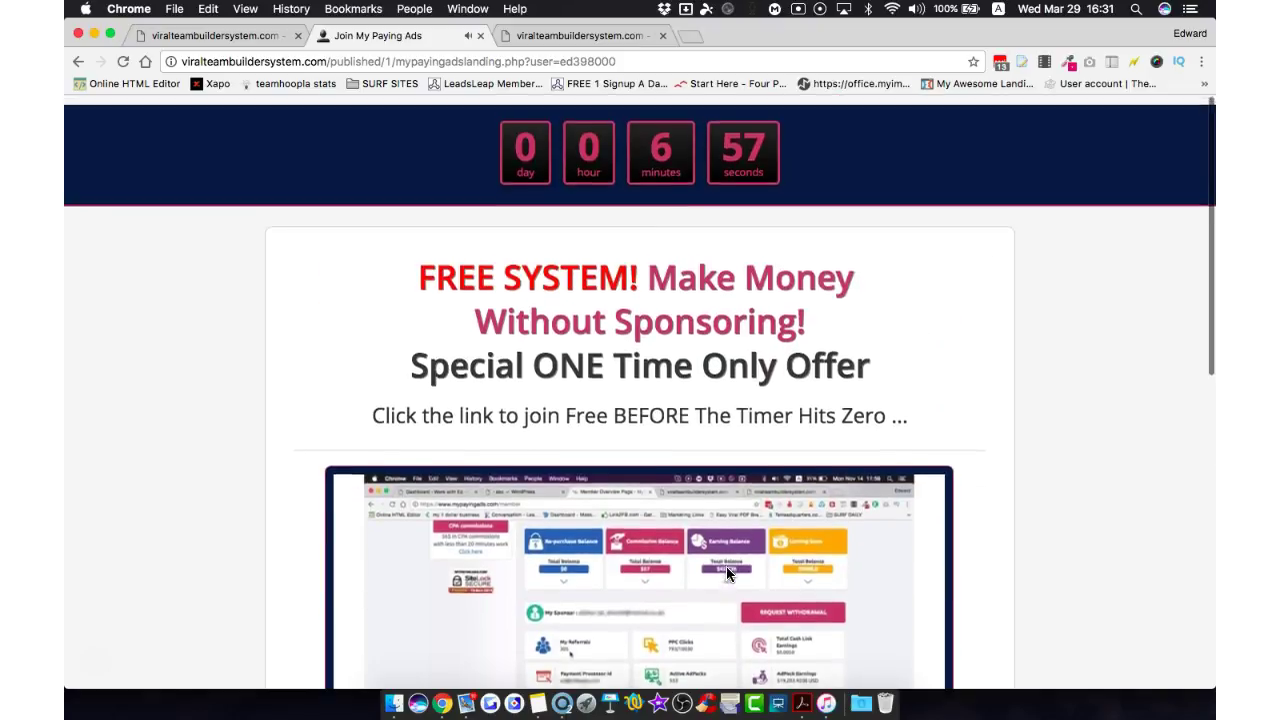
{"action": "left_click_drag", "start_coordinate": [560, 62], "coordinate": [653, 66]}
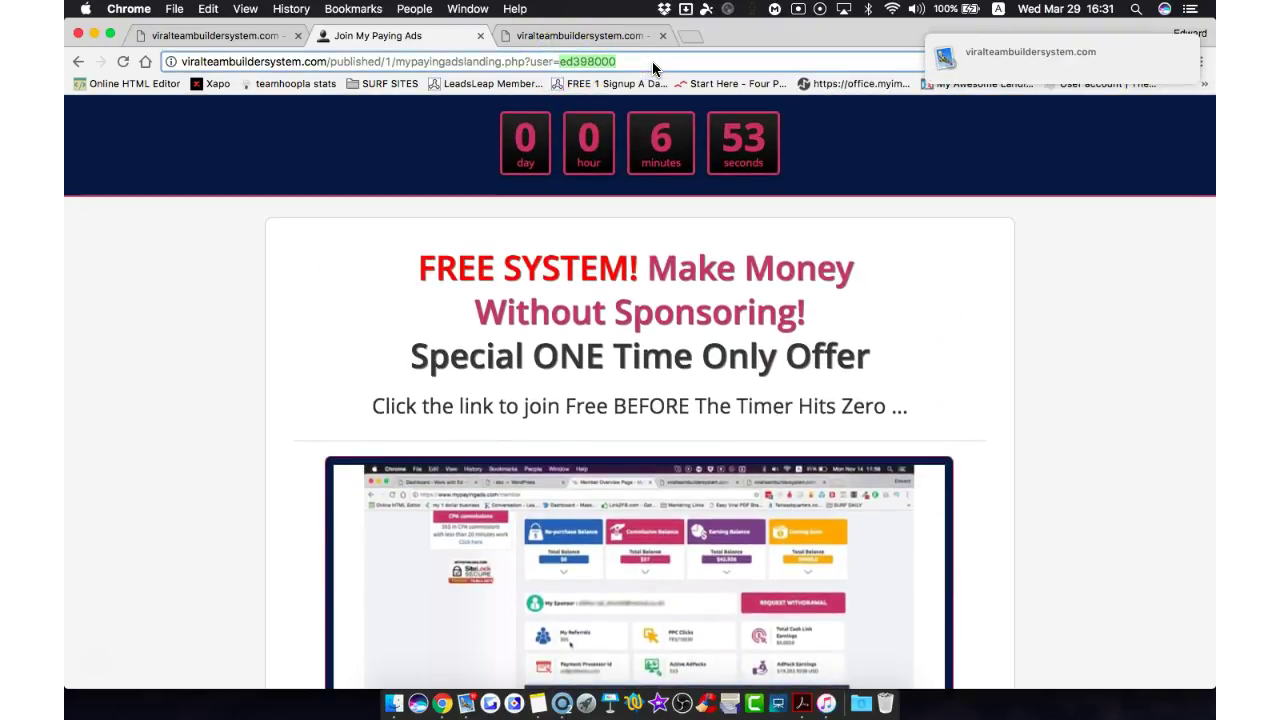
{"action": "left_click", "coordinate": [637, 221]}
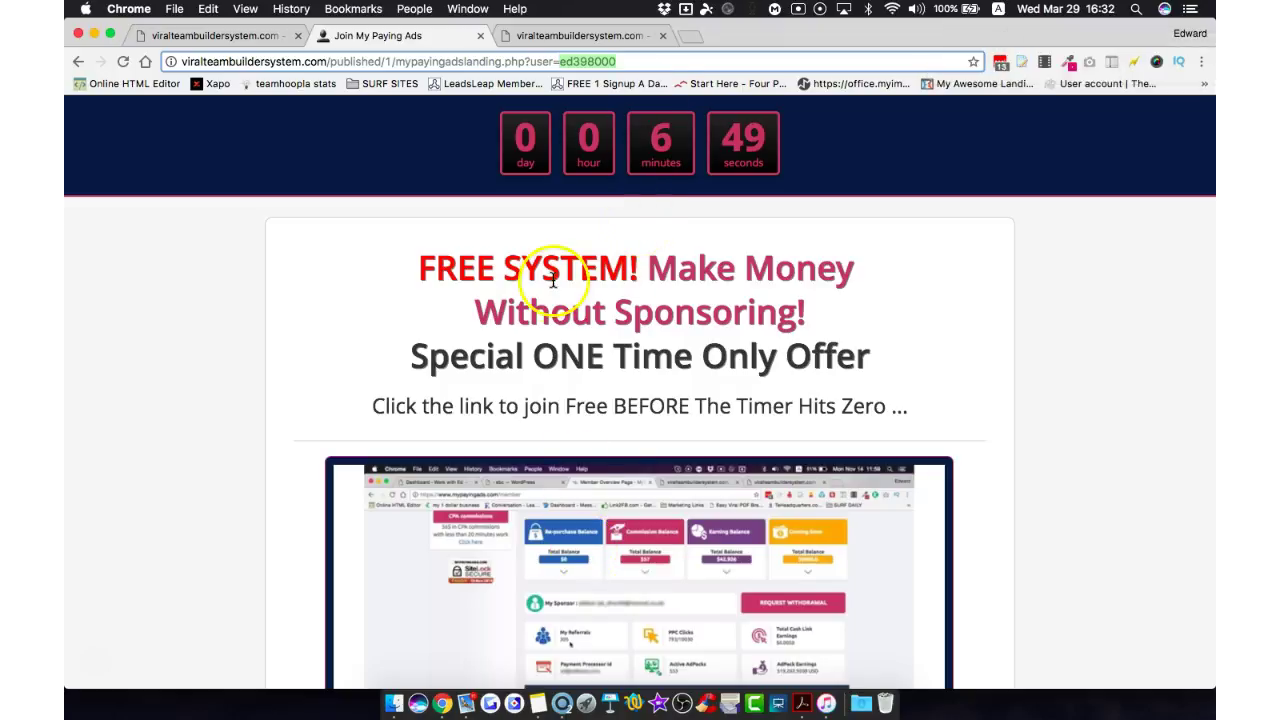
- Reload the tracking statistics and highlight the opt-in ratio of the SoloAd1245394 campaign
{"action": "left_click", "coordinate": [553, 36]}
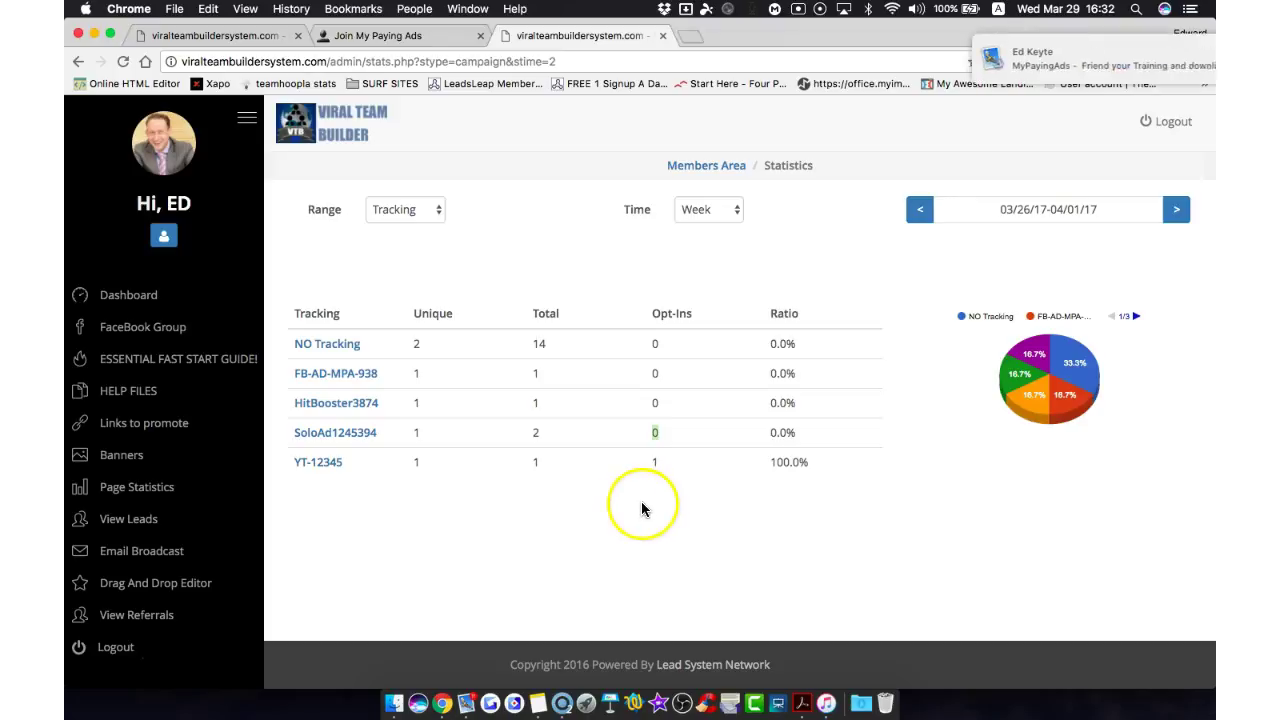
{"action": "left_click", "coordinate": [563, 62]}
{"action": "key", "text": "Return"}
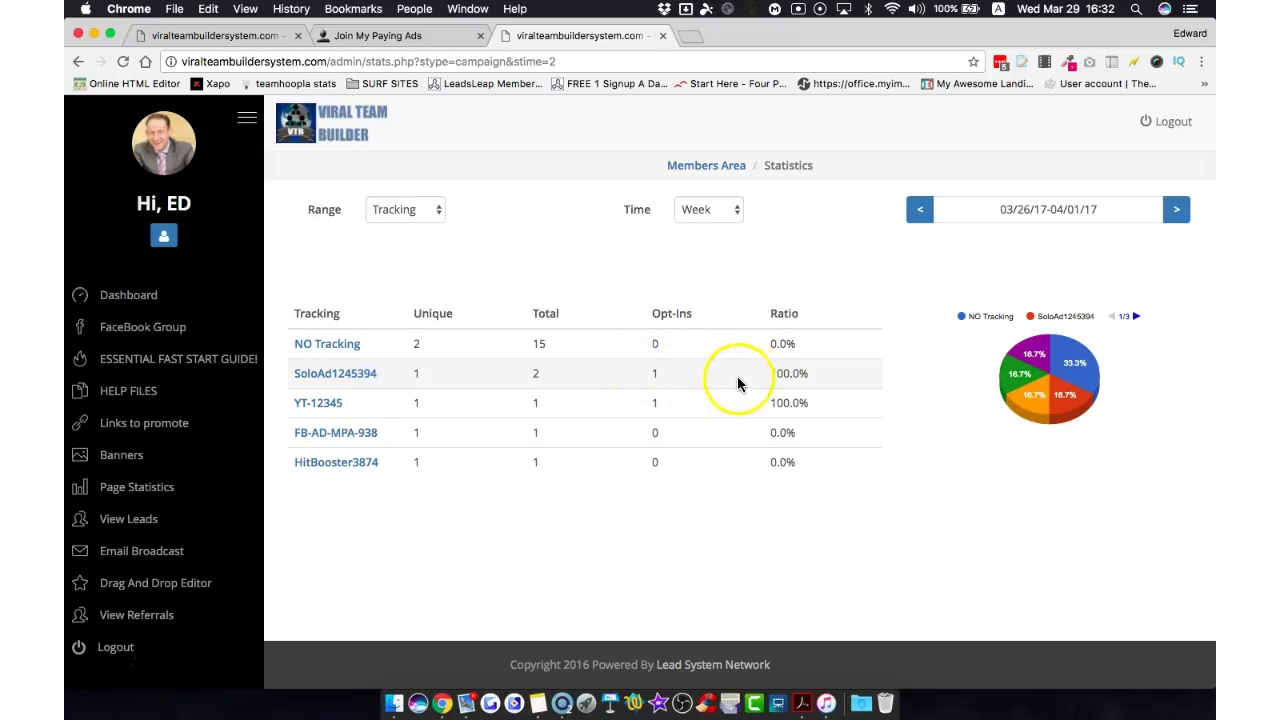
{"action": "left_click", "coordinate": [770, 374]}
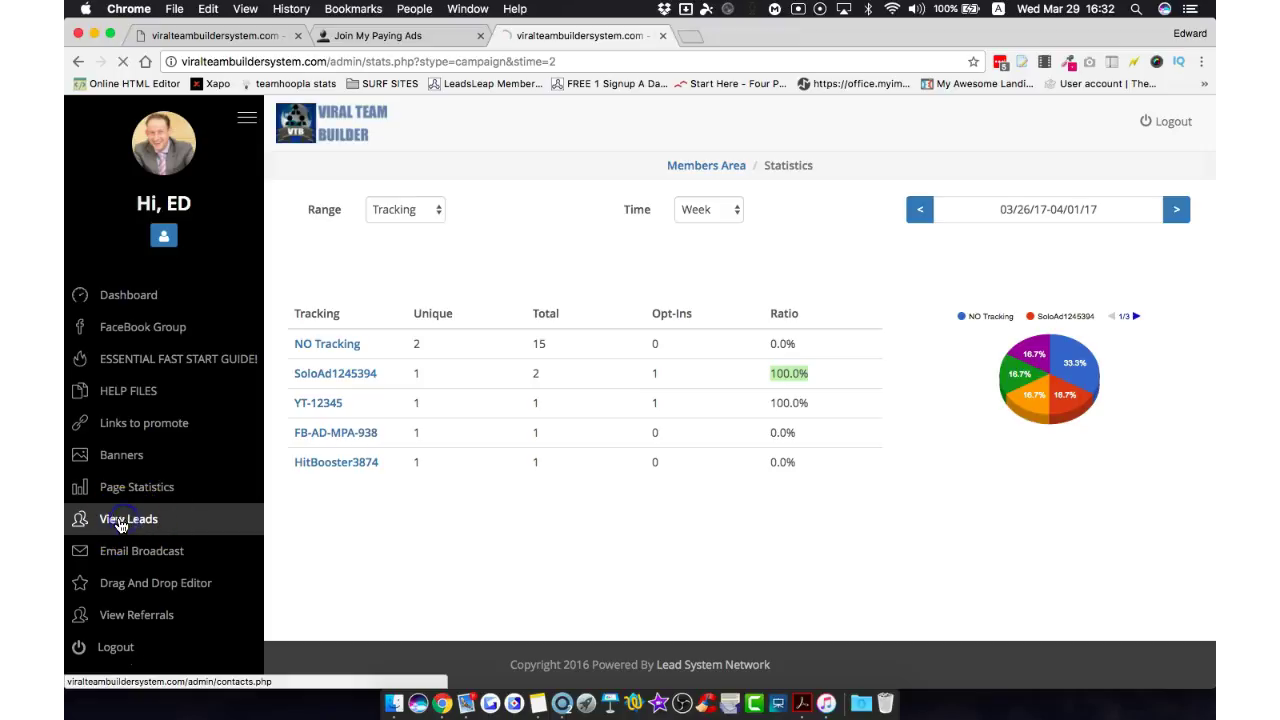
- List all contacts in the leads manager and open the details of the newly opted-in lead
{"action": "left_click", "coordinate": [138, 522]}
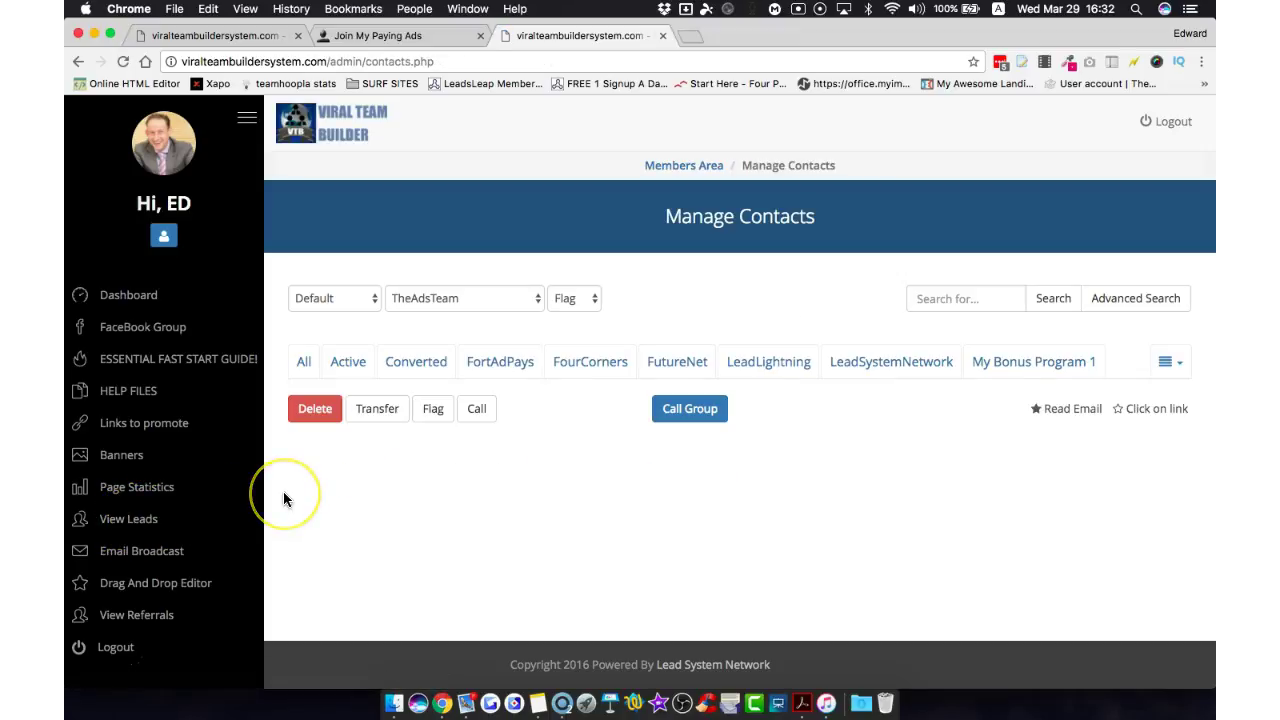
{"action": "left_click", "coordinate": [305, 358]}
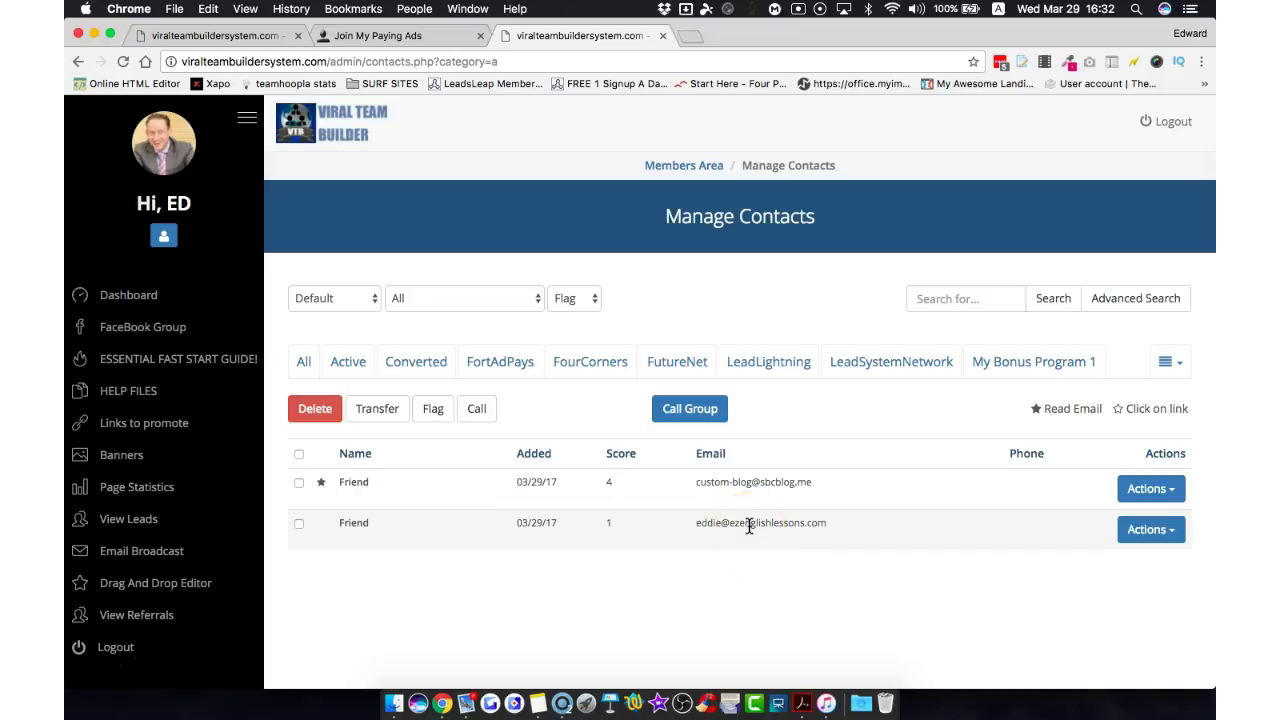
{"action": "left_click", "coordinate": [1173, 529]}
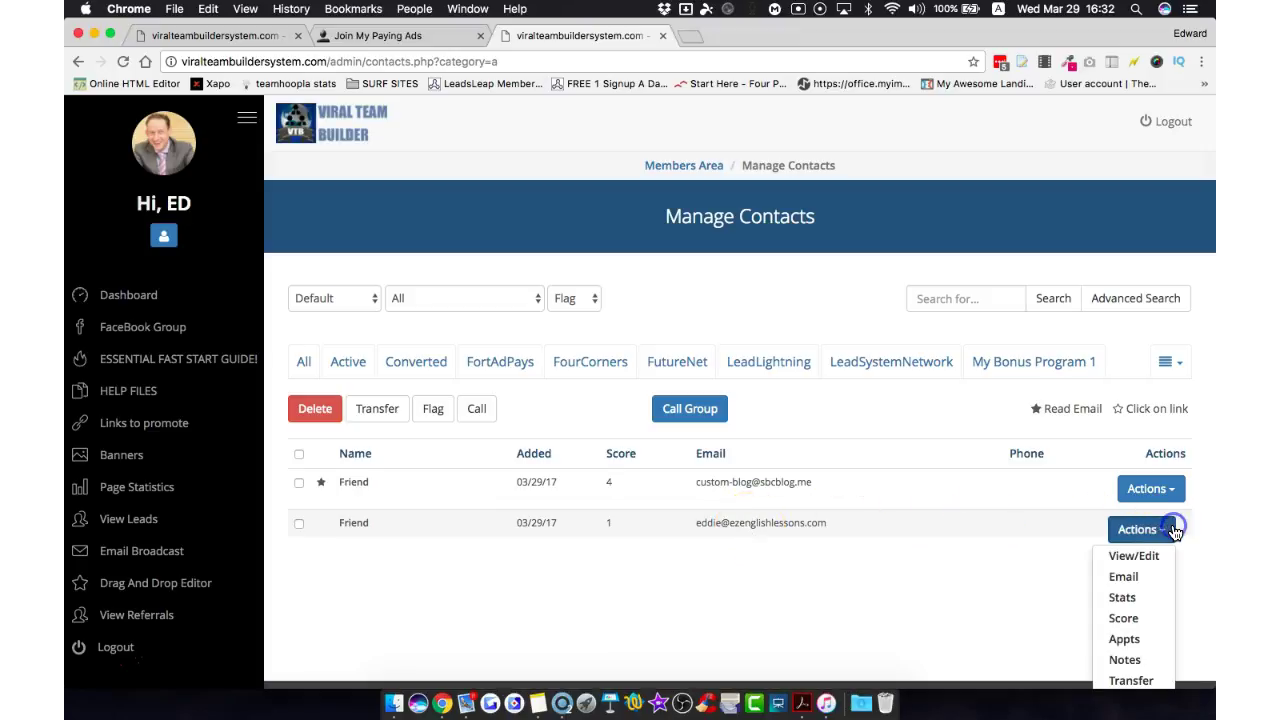
{"action": "scroll", "coordinate": [1173, 532], "scroll_direction": "down", "scroll_amount": 2}
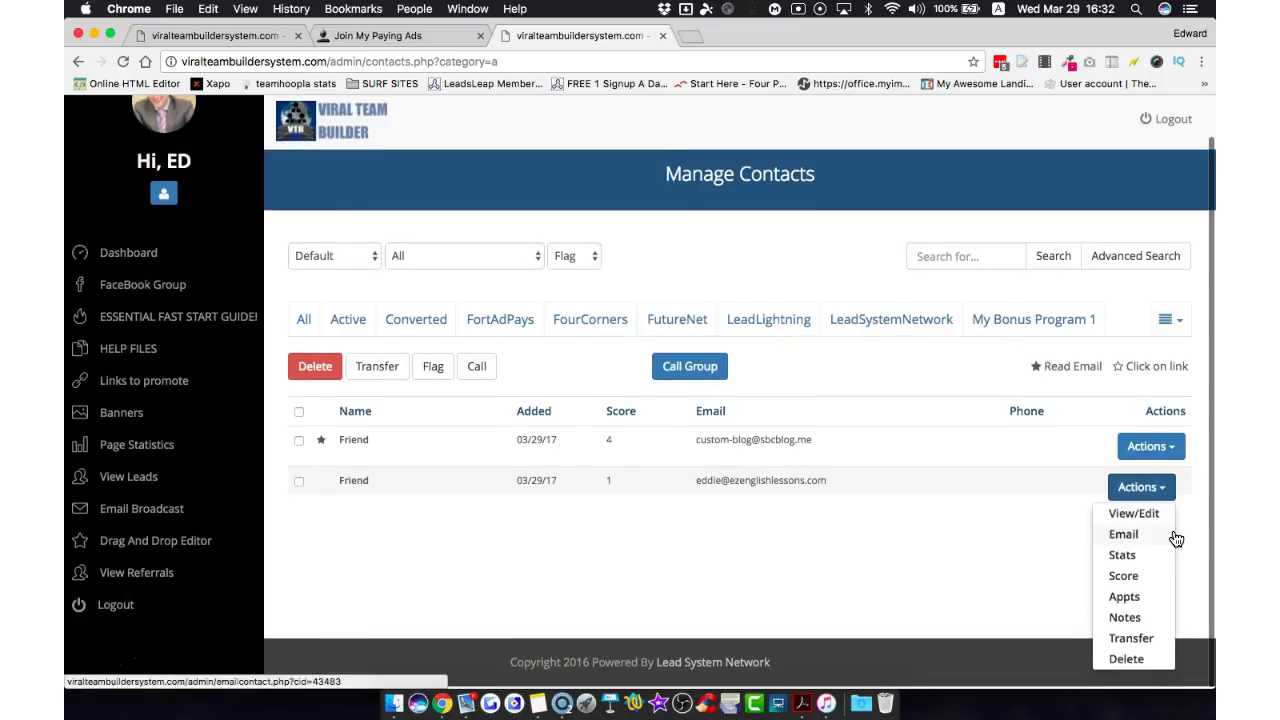
{"action": "left_click", "coordinate": [1131, 518]}
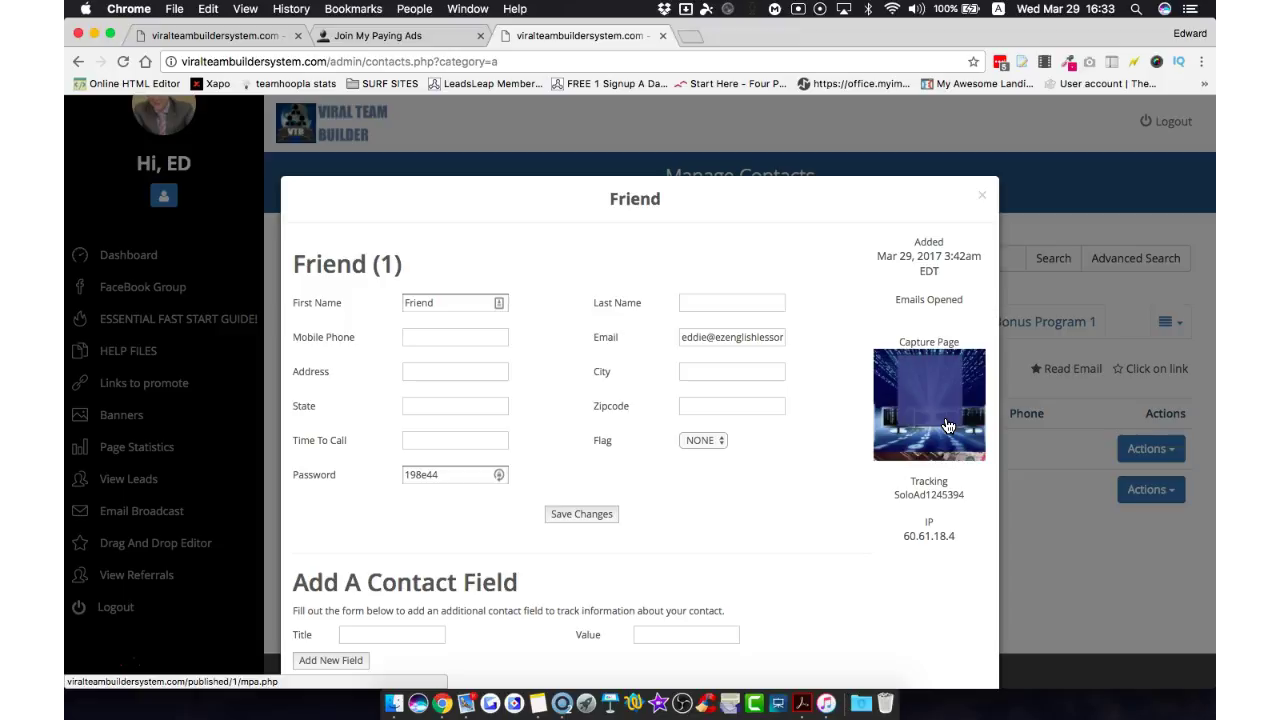
- Highlight the tracking code in the new lead's details and close the details window
{"action": "left_click", "coordinate": [896, 494]}
{"action": "left_click_drag", "start_coordinate": [896, 494], "coordinate": [960, 495]}
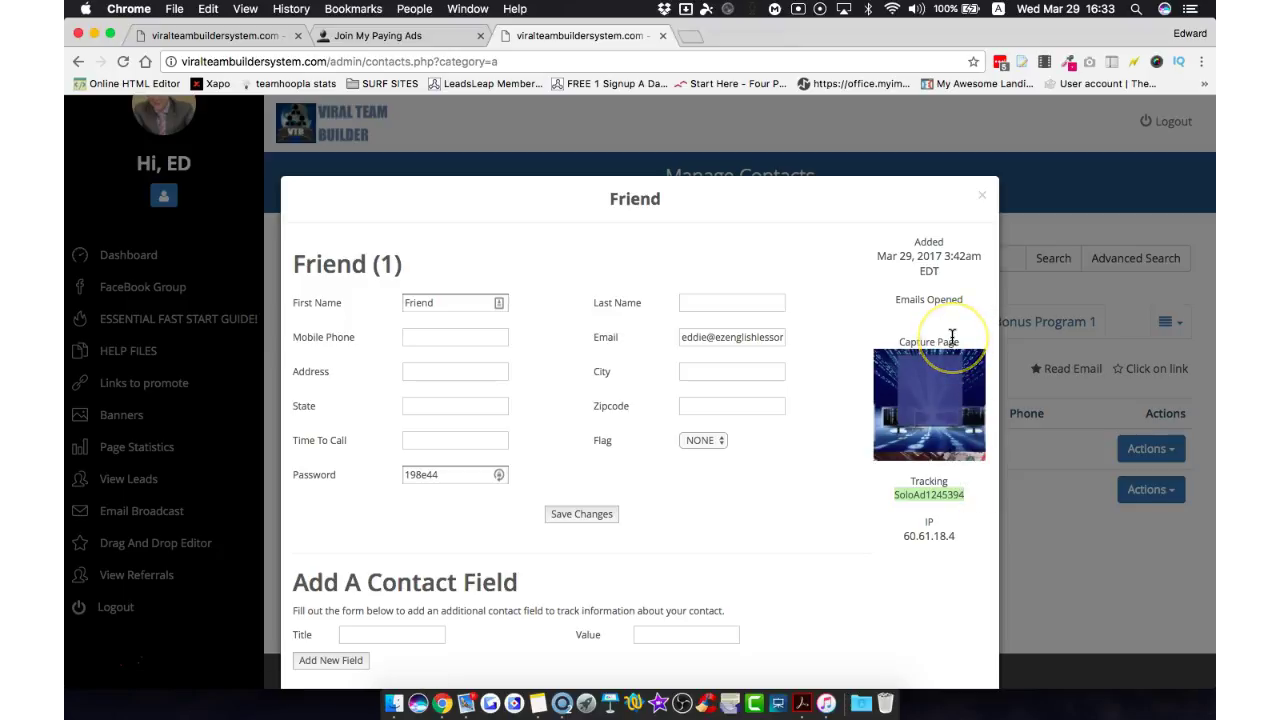
{"action": "left_click", "coordinate": [980, 197]}
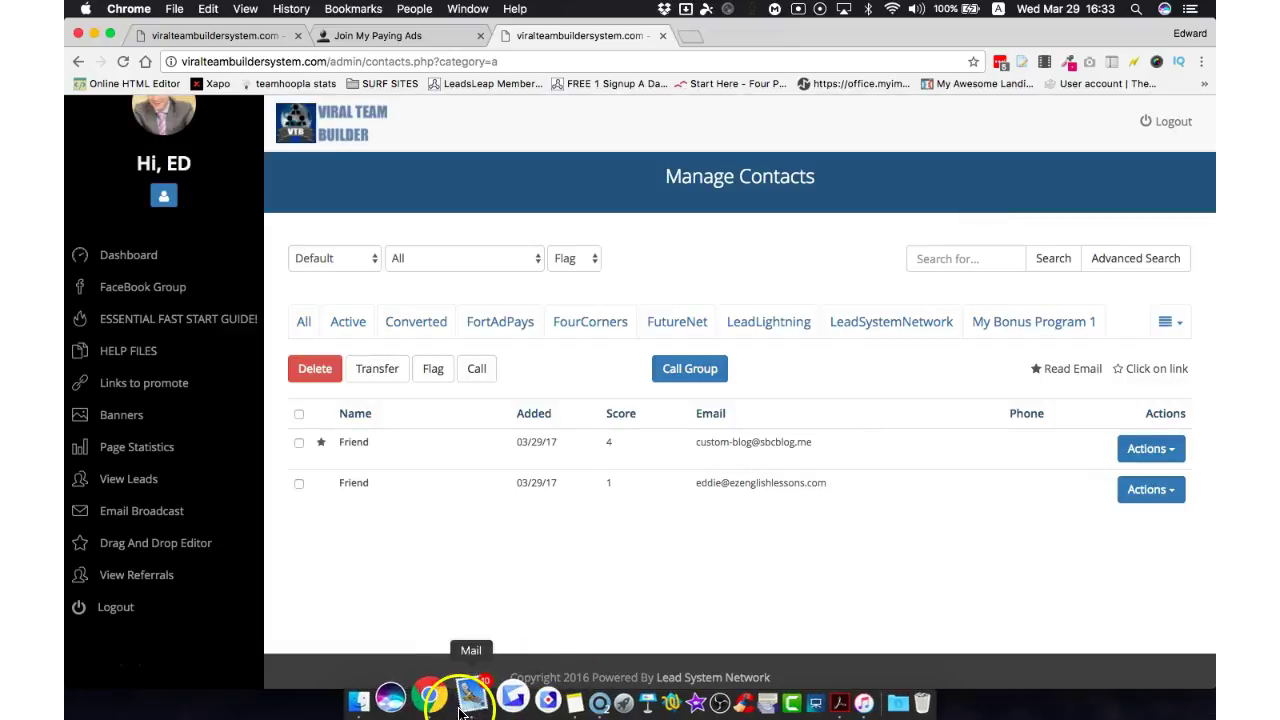
- Switch to Mail and open the new MyPayingAds welcome message sent to the opted-in address
{"action": "left_click", "coordinate": [470, 700]}
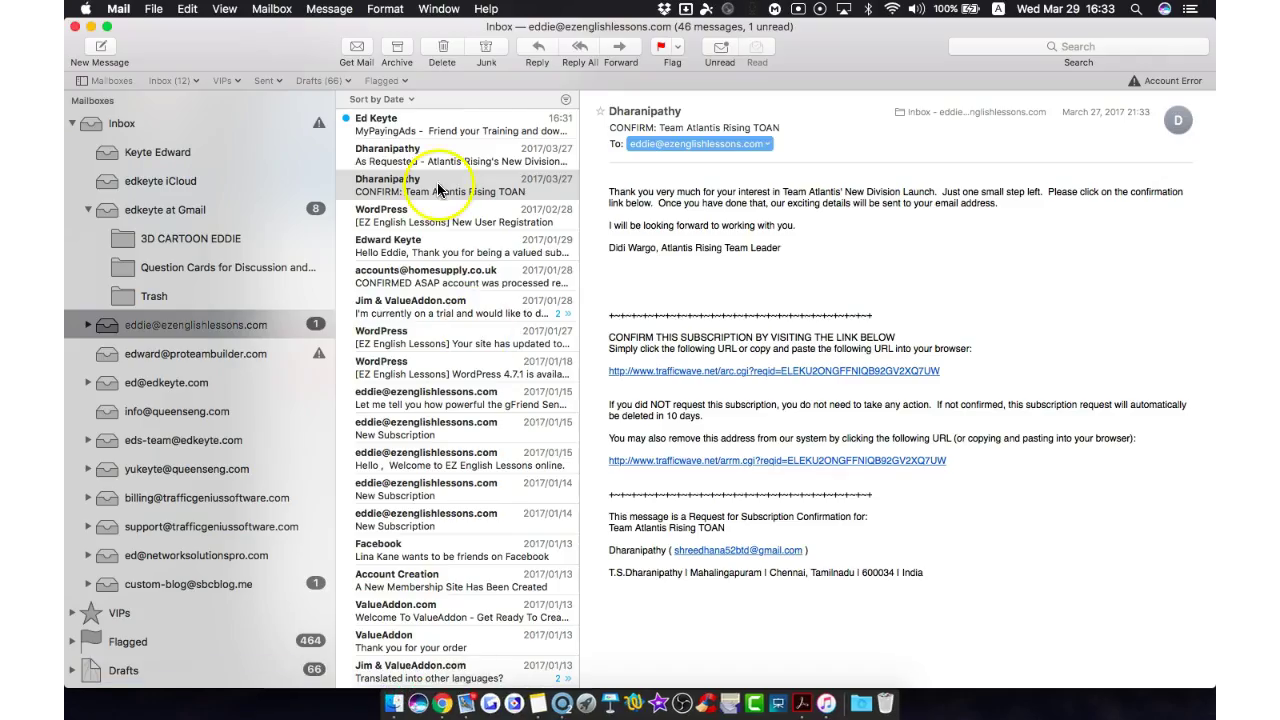
{"action": "left_click", "coordinate": [393, 131]}
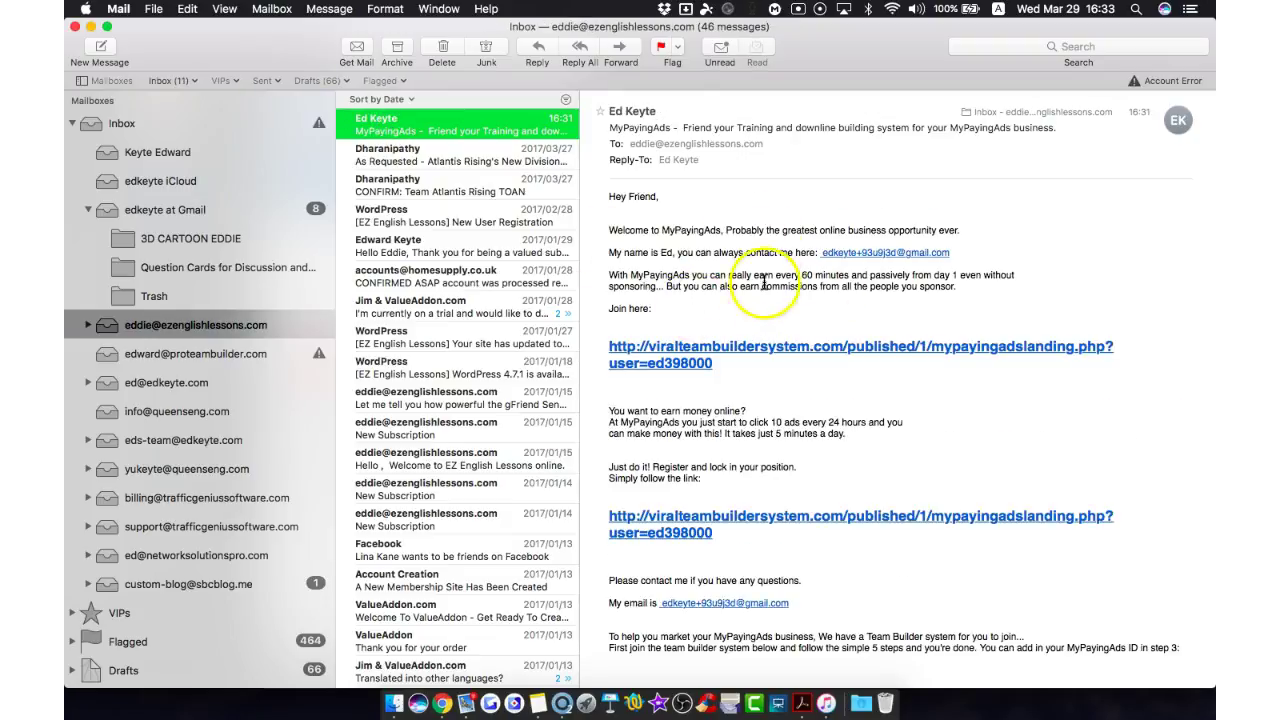
- Switch back to Chrome, reload the contacts list and check the new lead's star against the Read Email legend
{"action": "left_click", "coordinate": [441, 703]}
{"action": "left_click", "coordinate": [528, 60]}
{"action": "key", "text": "Return"}
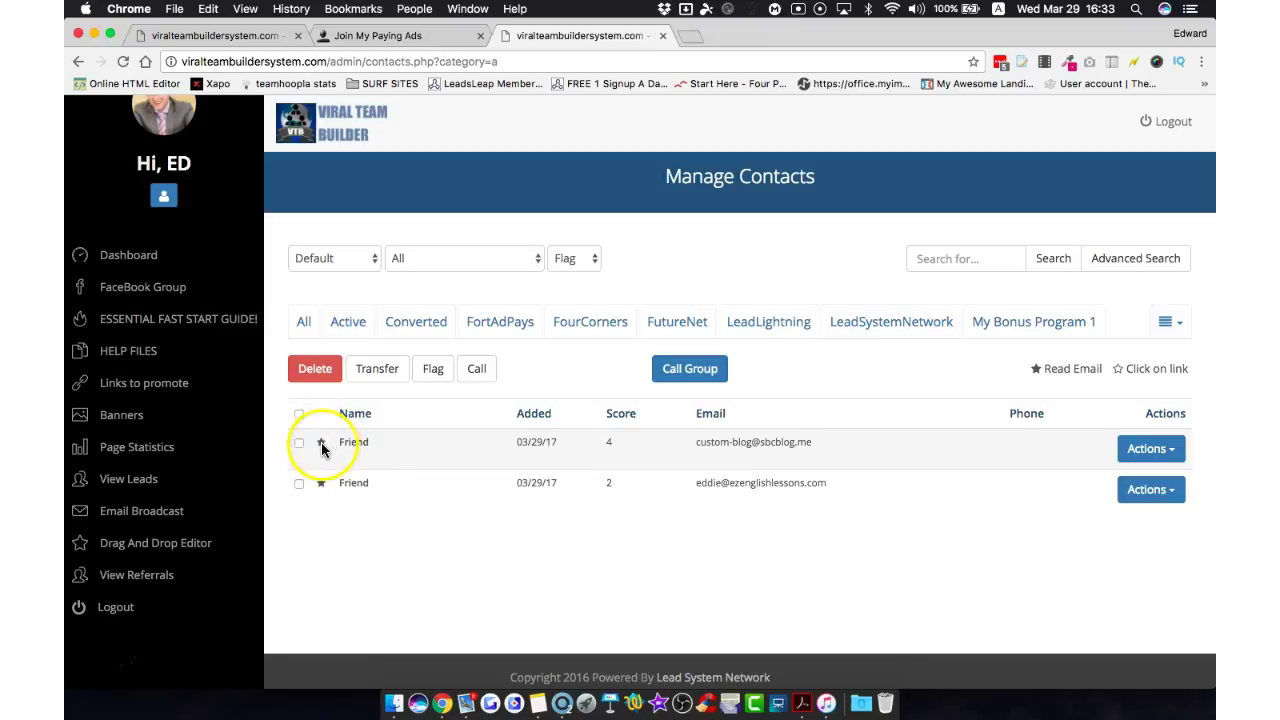
{"action": "left_click", "coordinate": [321, 484]}
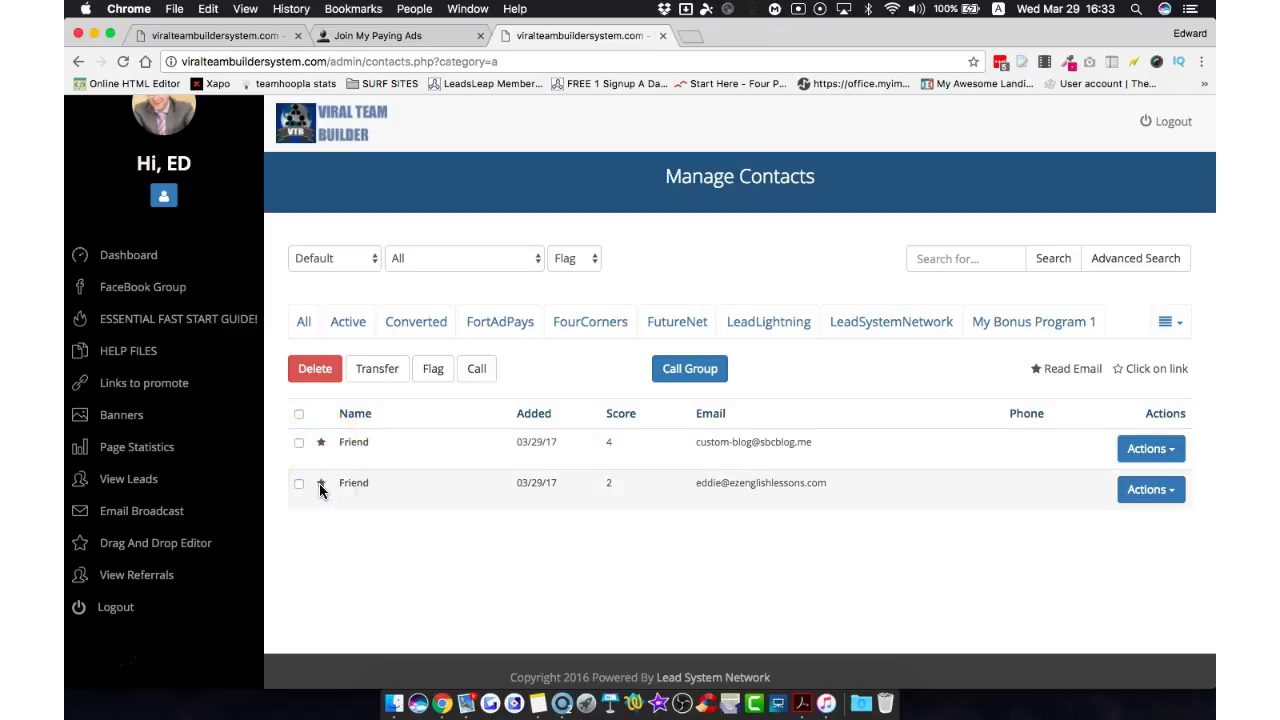
{"action": "left_click_drag", "start_coordinate": [1044, 368], "coordinate": [1068, 369]}
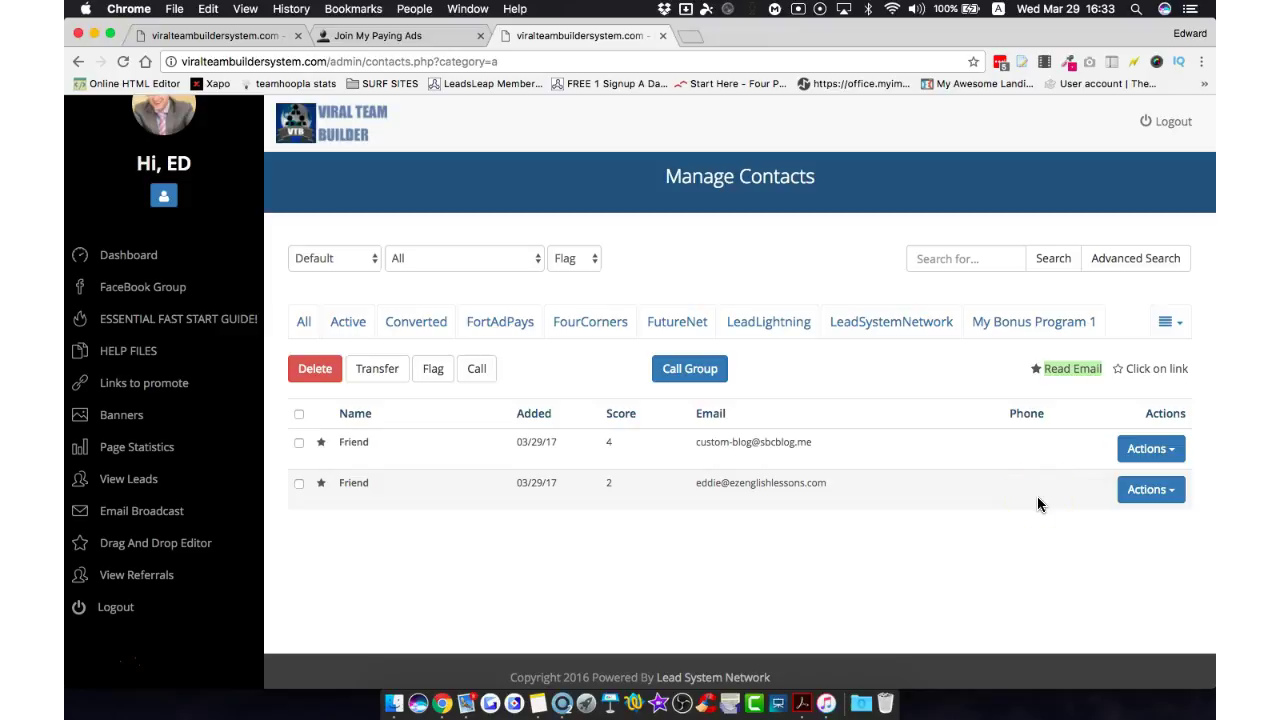
- Switch to Mail, open the capture-page notification in the Gmail inbox, highlight its campaign code, and return to the contacts list in Chrome
{"action": "left_click", "coordinate": [466, 697]}
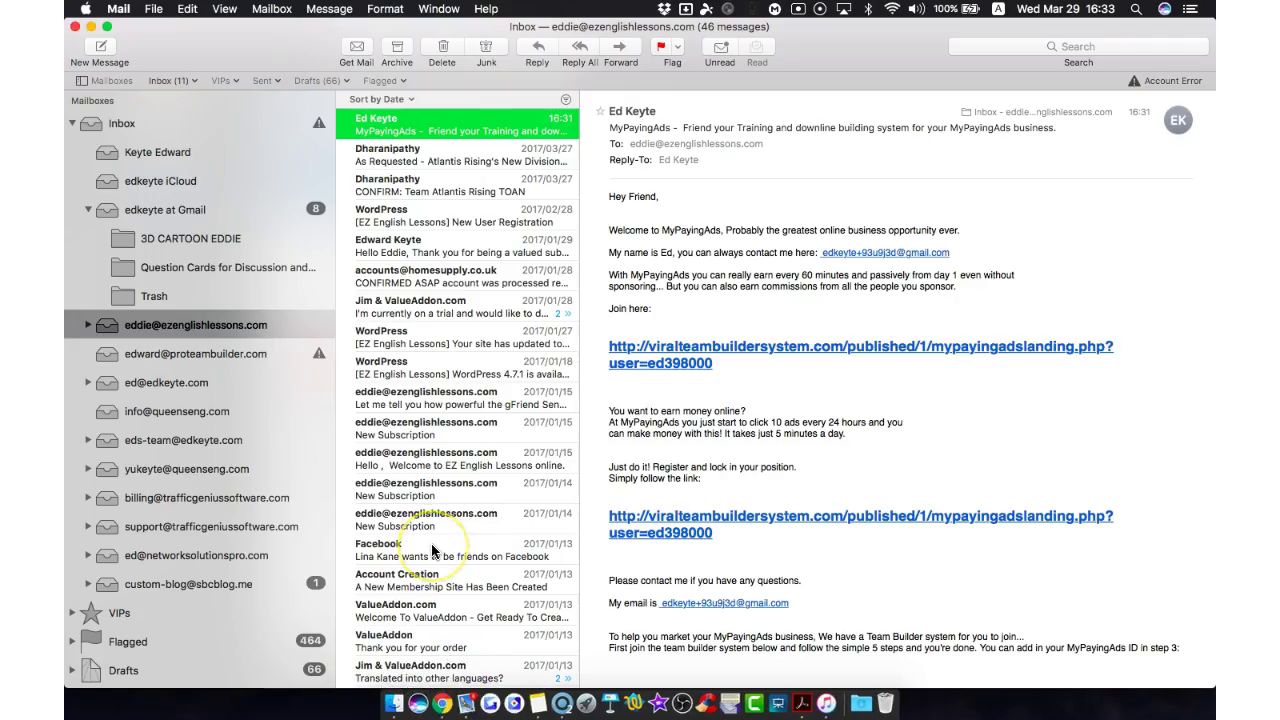
{"action": "left_click", "coordinate": [264, 209]}
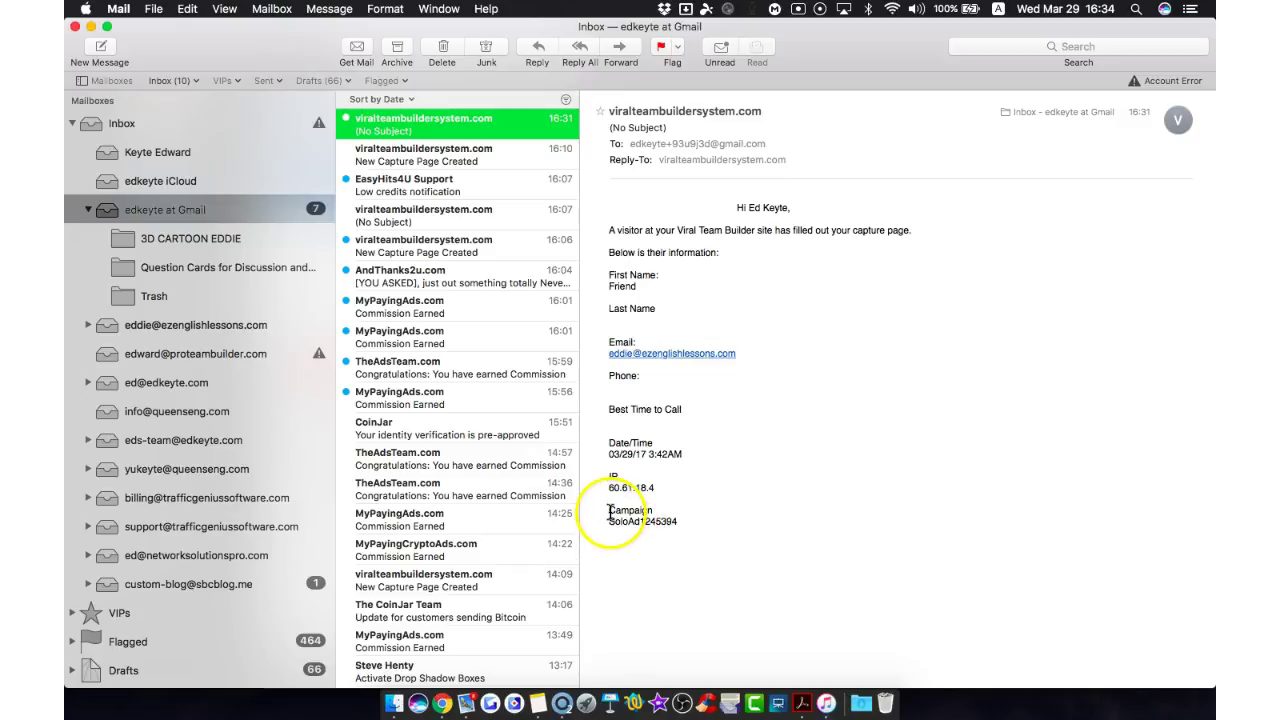
{"action": "left_click", "coordinate": [621, 513]}
{"action": "left_click_drag", "start_coordinate": [621, 513], "coordinate": [690, 522]}
{"action": "left_click", "coordinate": [636, 524]}
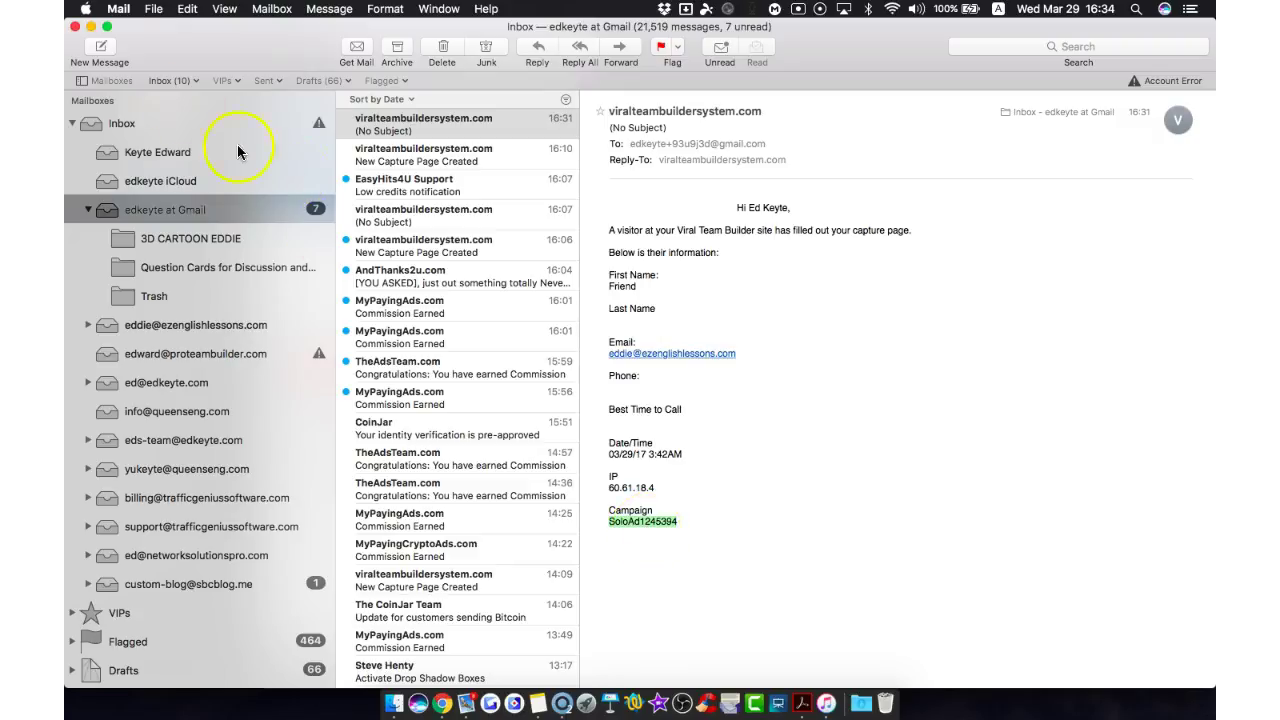
{"action": "left_click", "coordinate": [91, 27]}
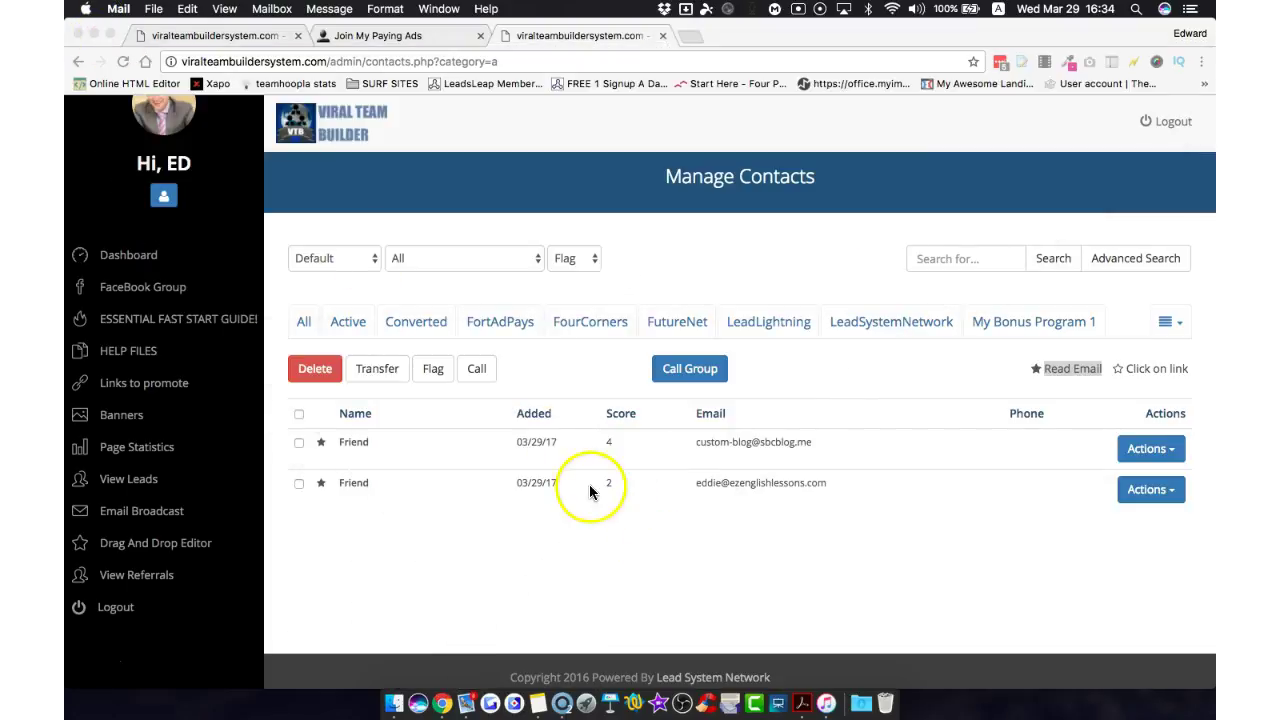
{"action": "left_click", "coordinate": [676, 572]}
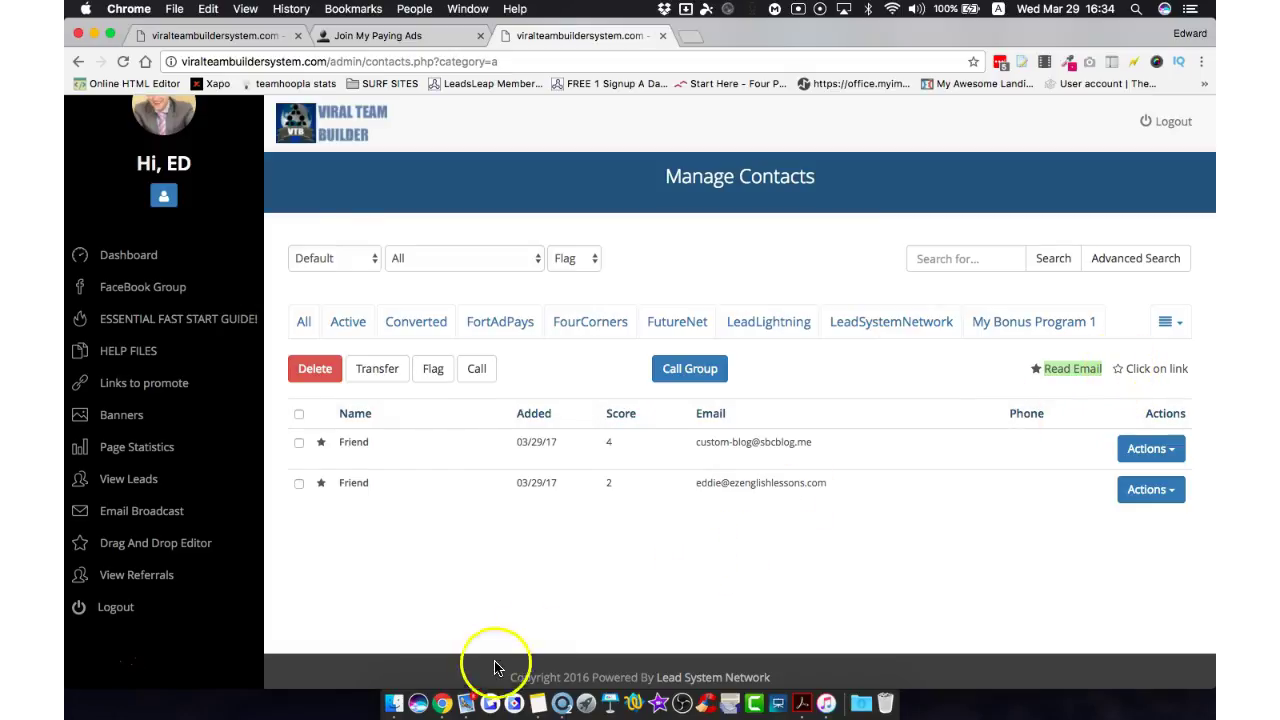
- Reopen the MyPayingAds welcome message in Mail, follow its first join link, and close the landing page it opens in Chrome
{"action": "left_click", "coordinate": [466, 703]}
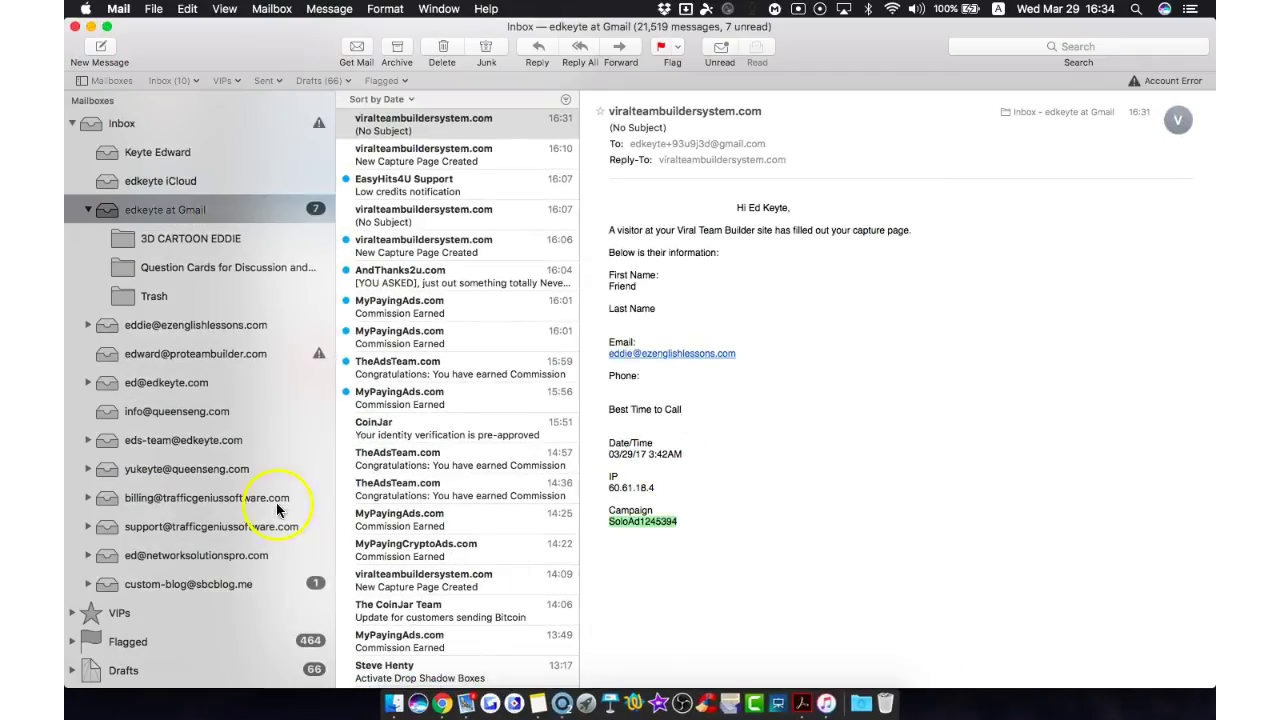
{"action": "left_click", "coordinate": [158, 328]}
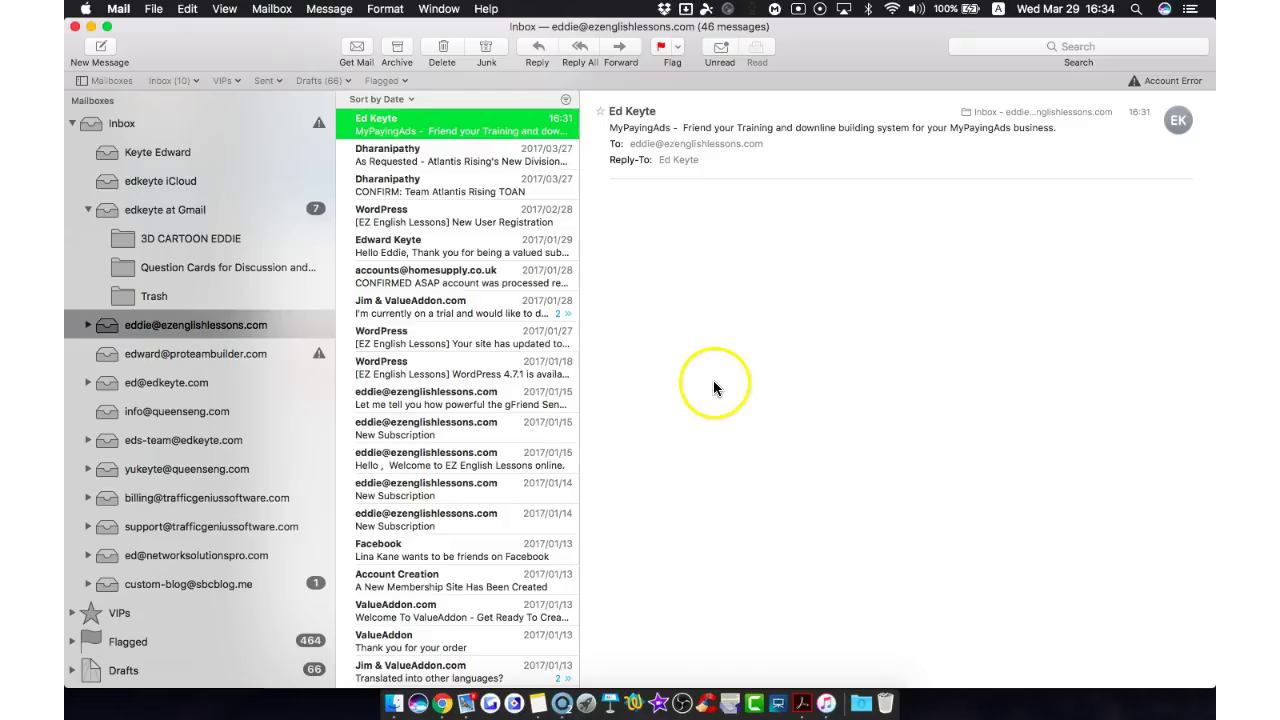
{"action": "left_click", "coordinate": [696, 350]}
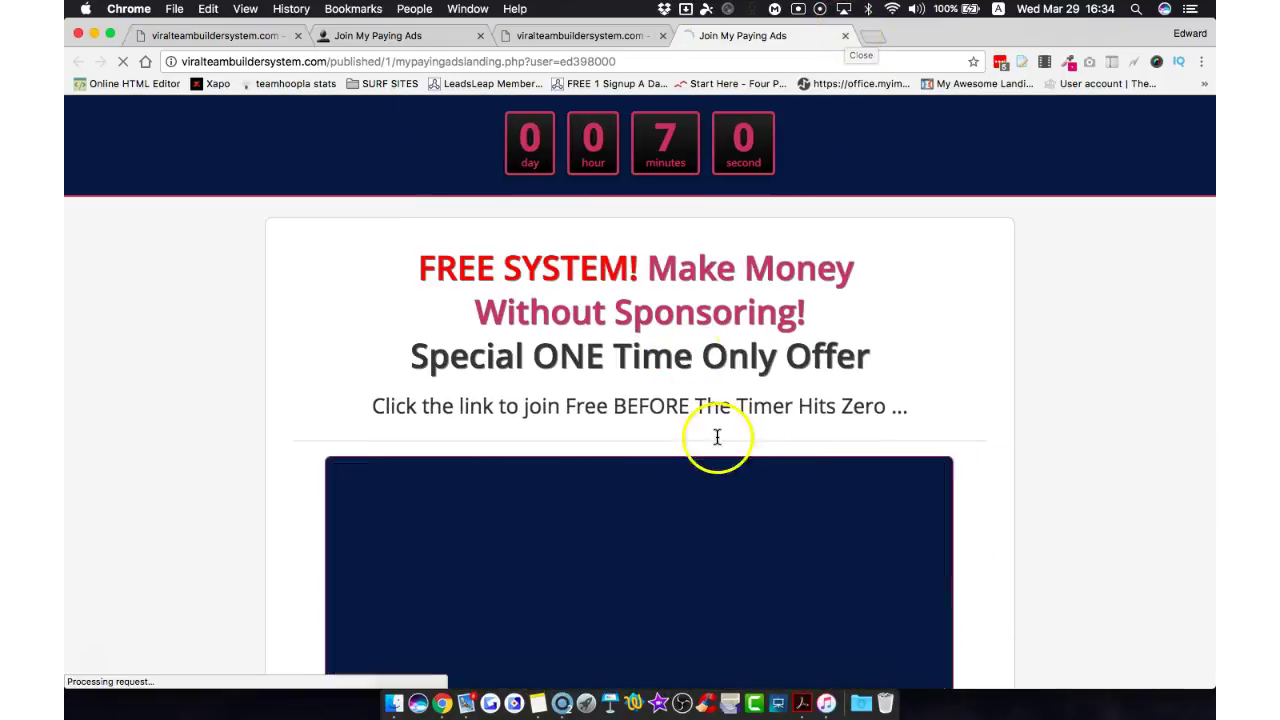
{"action": "left_click", "coordinate": [843, 38]}
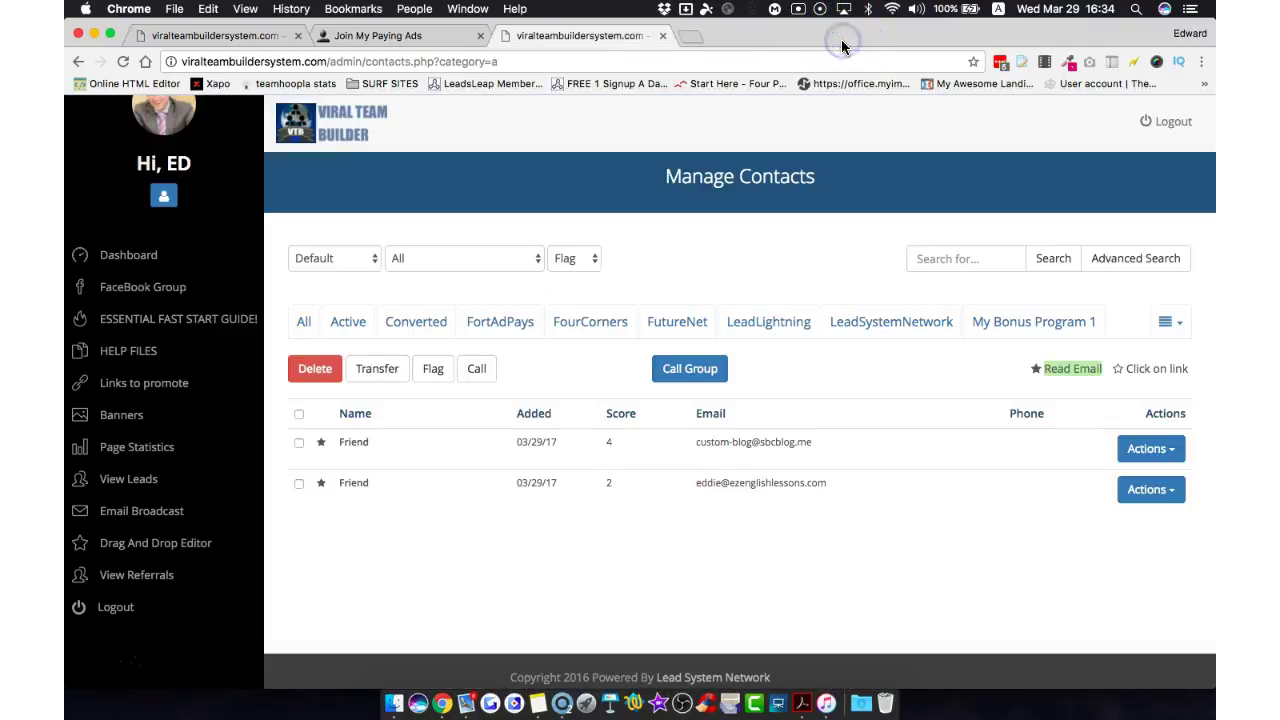
- Reload the contacts list, highlight the new lead's score, and compare its star with the Read Email and Click on link legend
{"action": "left_click", "coordinate": [551, 61]}
{"action": "key", "text": "Return"}
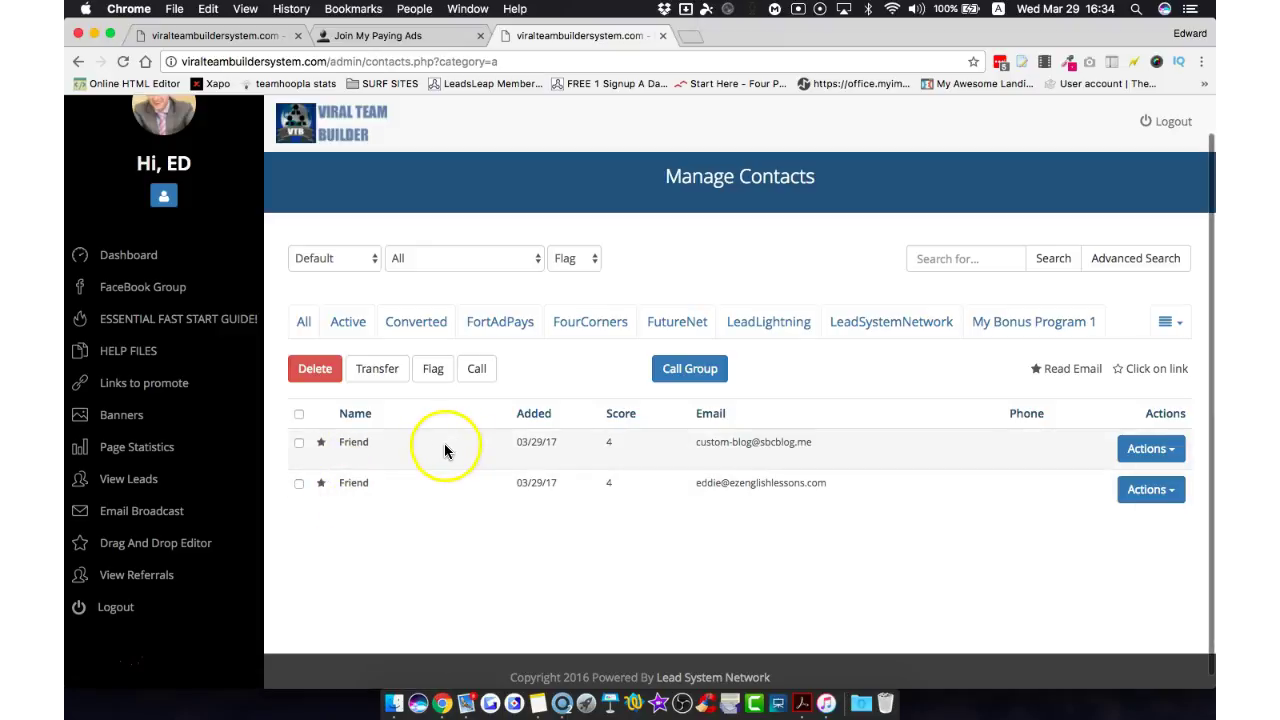
{"action": "left_click", "coordinate": [416, 61]}
{"action": "key", "text": "Return"}
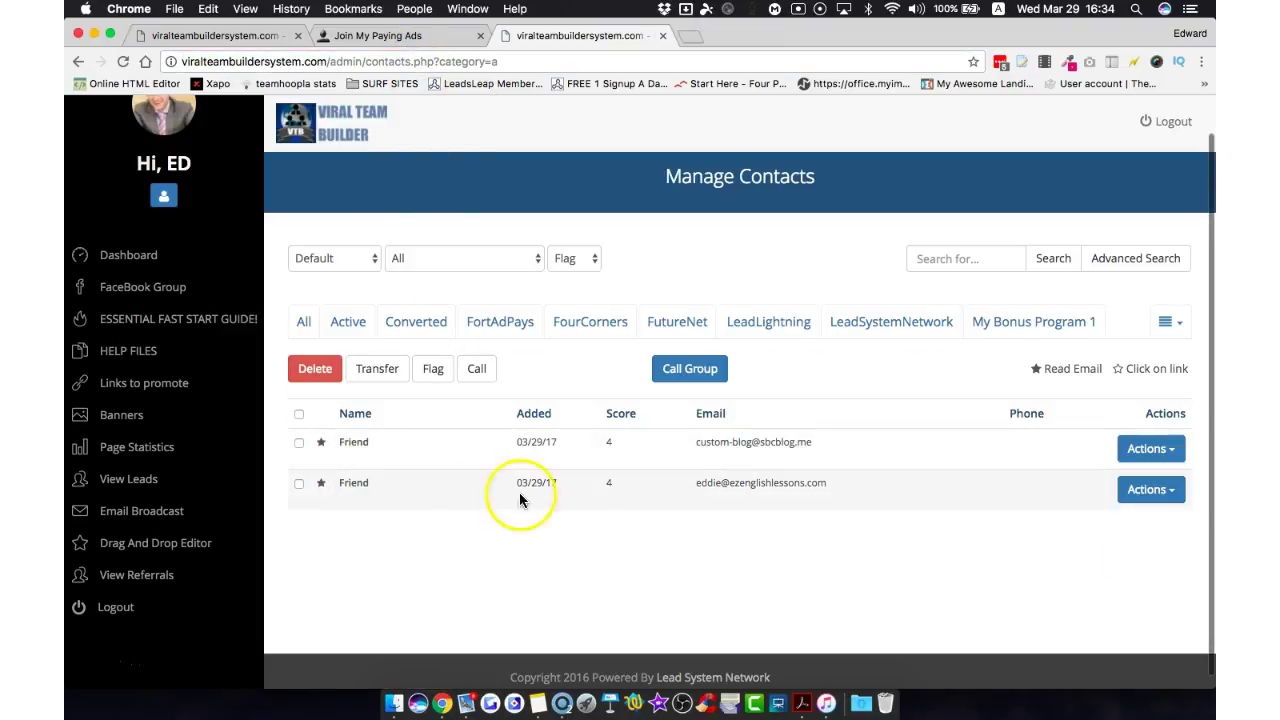
{"action": "left_click", "coordinate": [610, 484]}
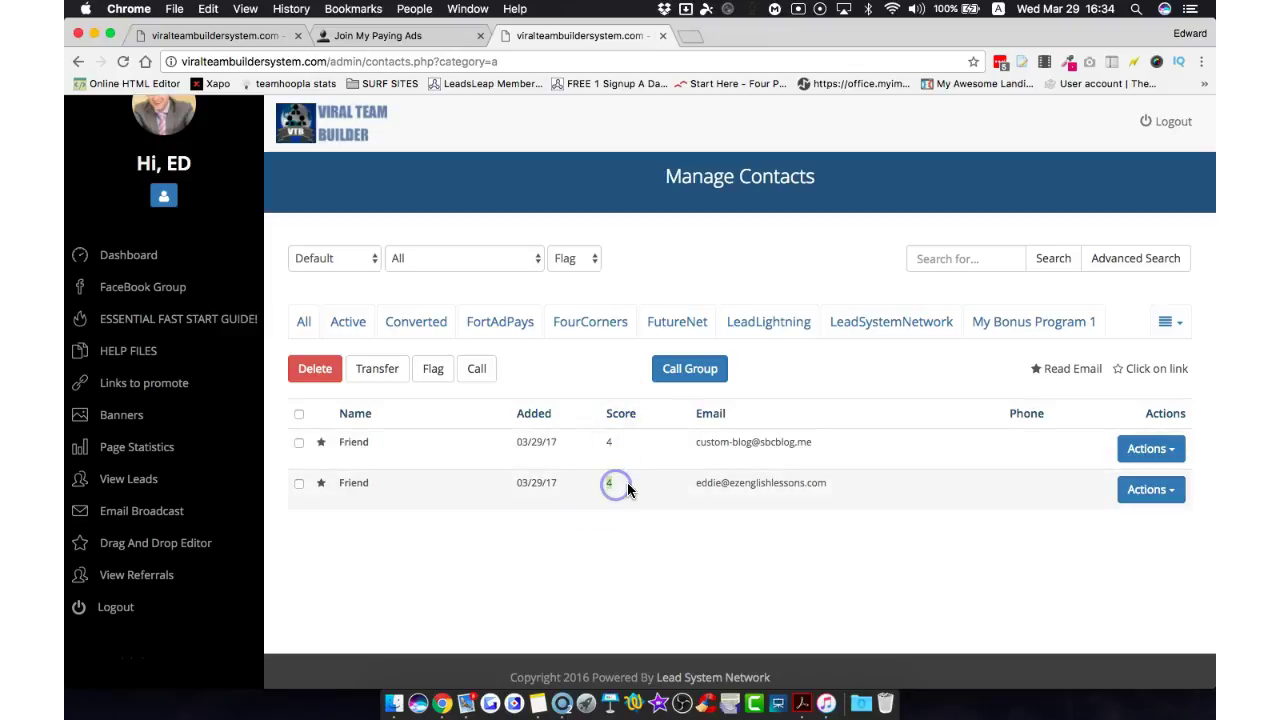
{"action": "left_click", "coordinate": [607, 488]}
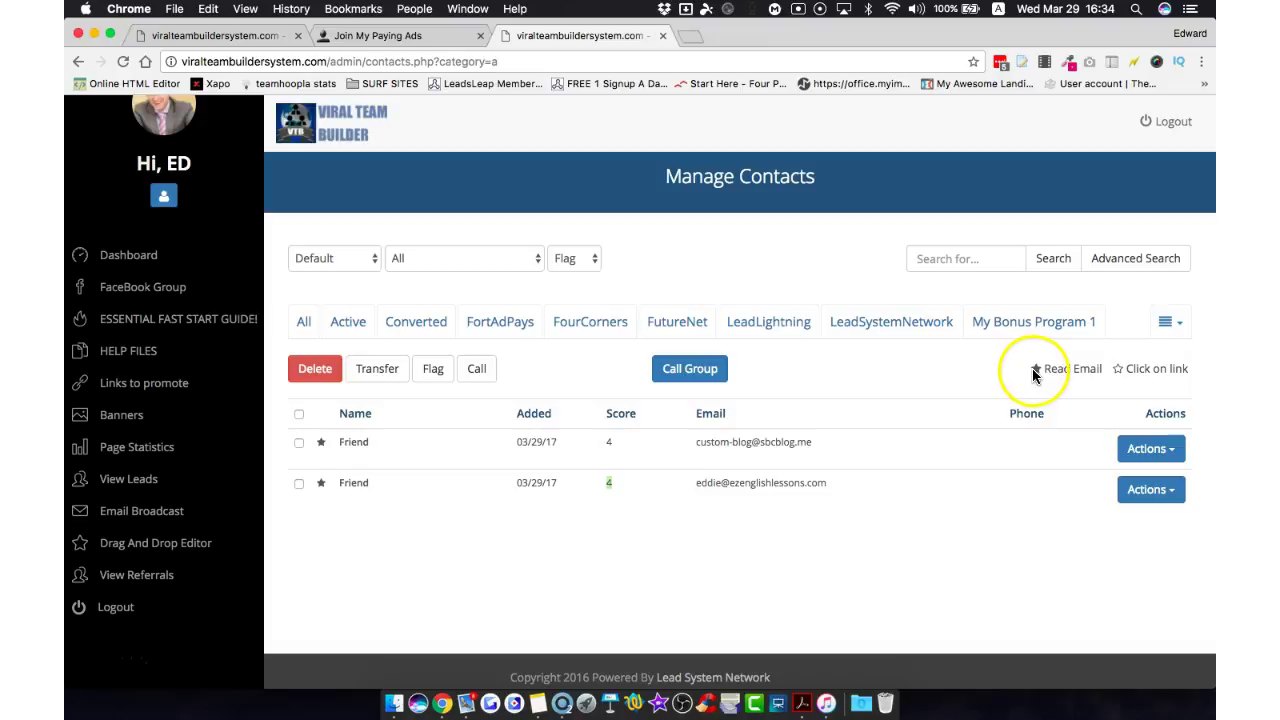
{"action": "left_click", "coordinate": [1121, 369]}
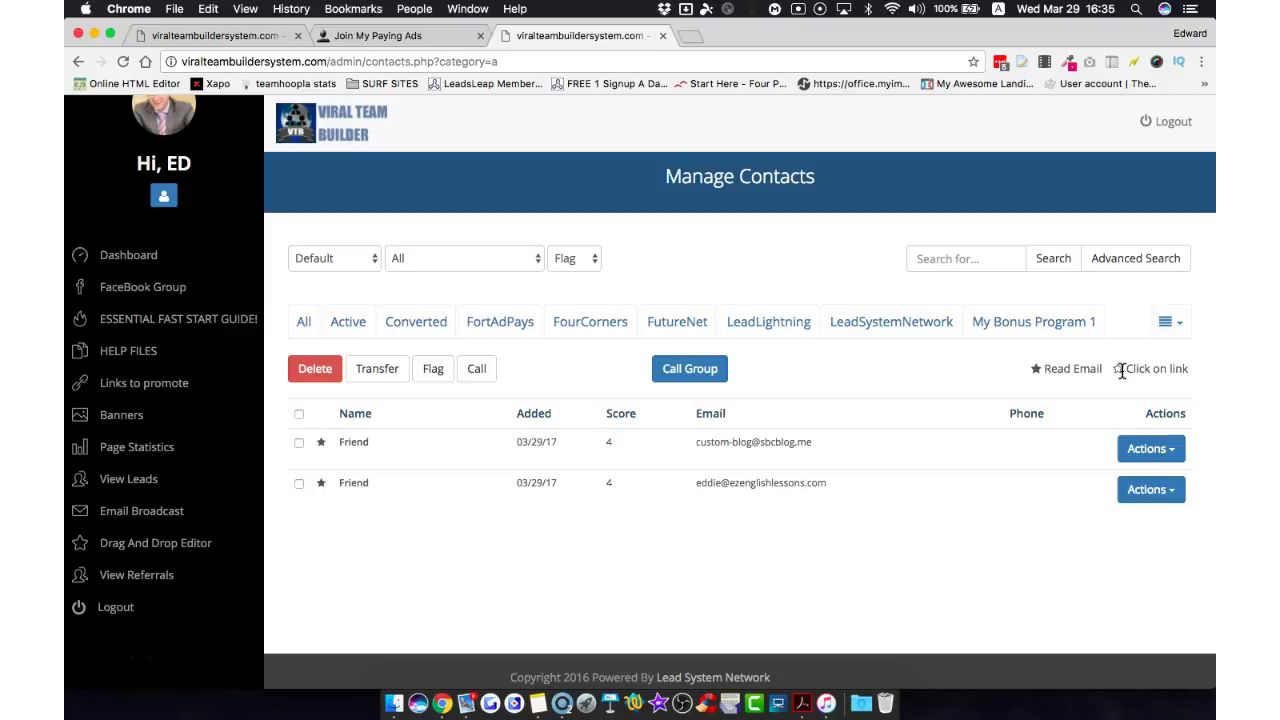
- Reload the contacts list, show only the MyPayingAds category, and check the lead's score there
{"action": "left_click", "coordinate": [545, 66]}
{"action": "key", "text": "Return"}
{"action": "left_click", "coordinate": [1170, 323]}
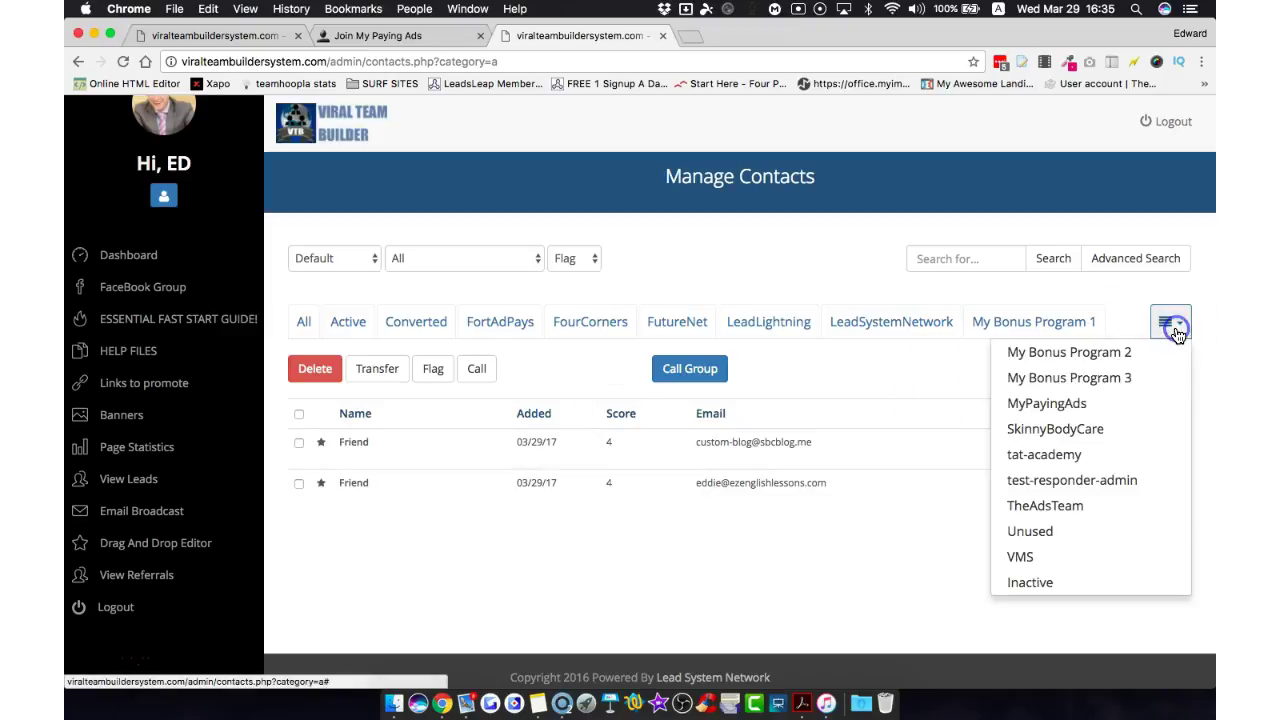
{"action": "left_click", "coordinate": [1050, 406]}
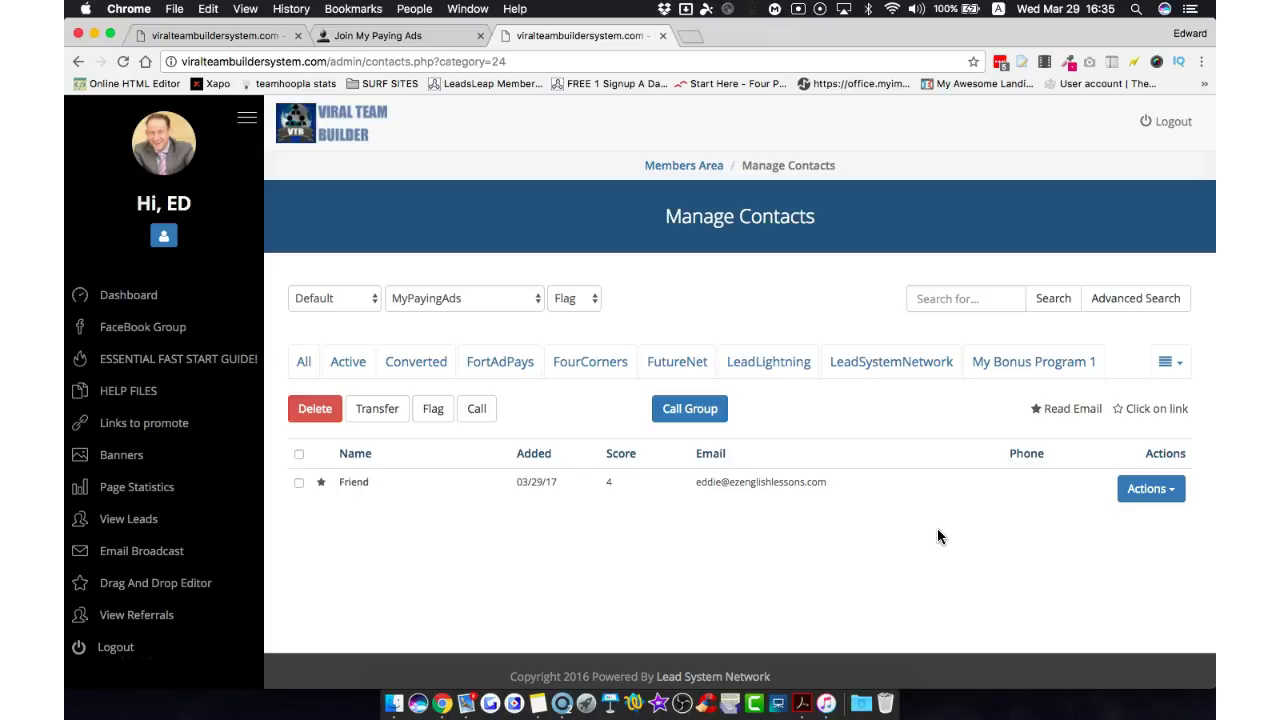
{"action": "left_click", "coordinate": [622, 447]}
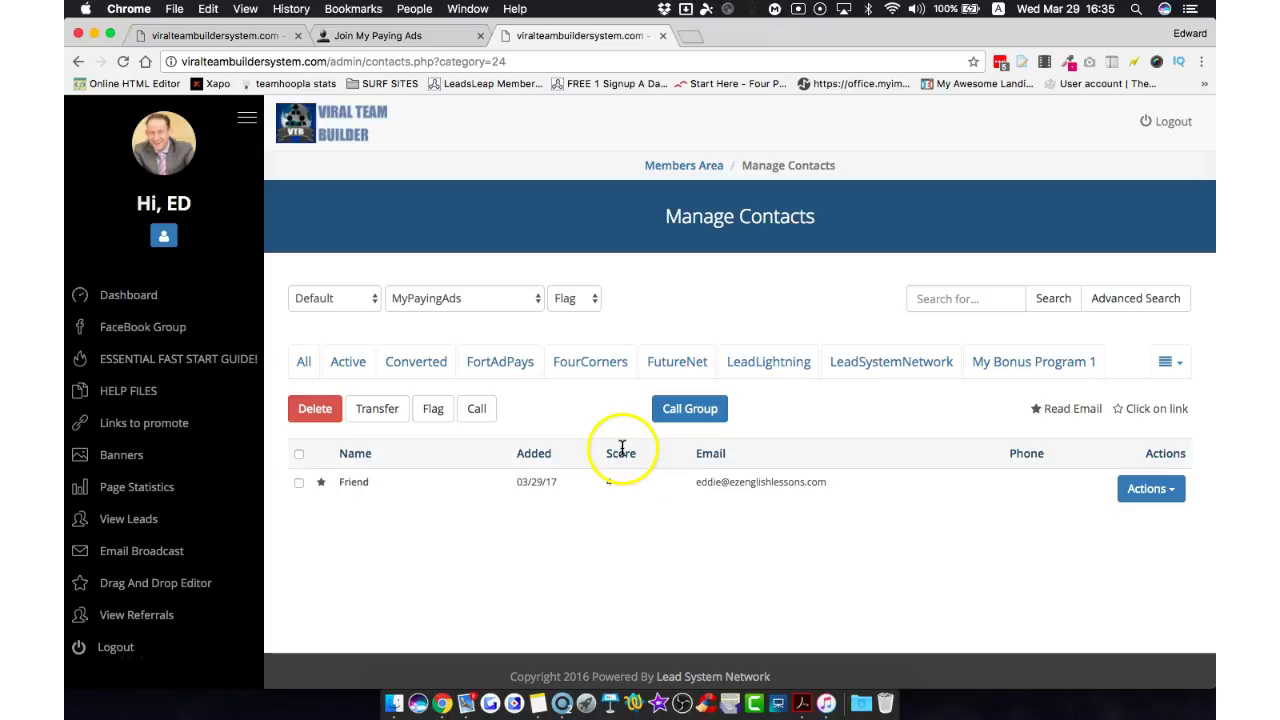